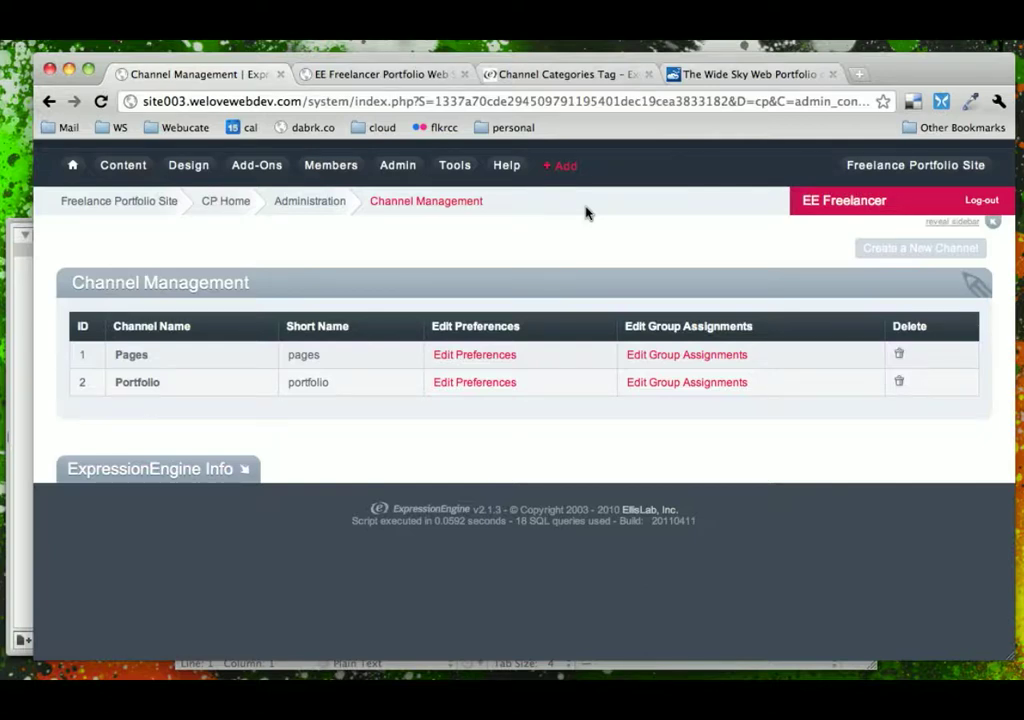
# Step: Open a blank New Entry: Portfolio form from the Content > Publish menu
pyautogui.moveTo(125, 170)
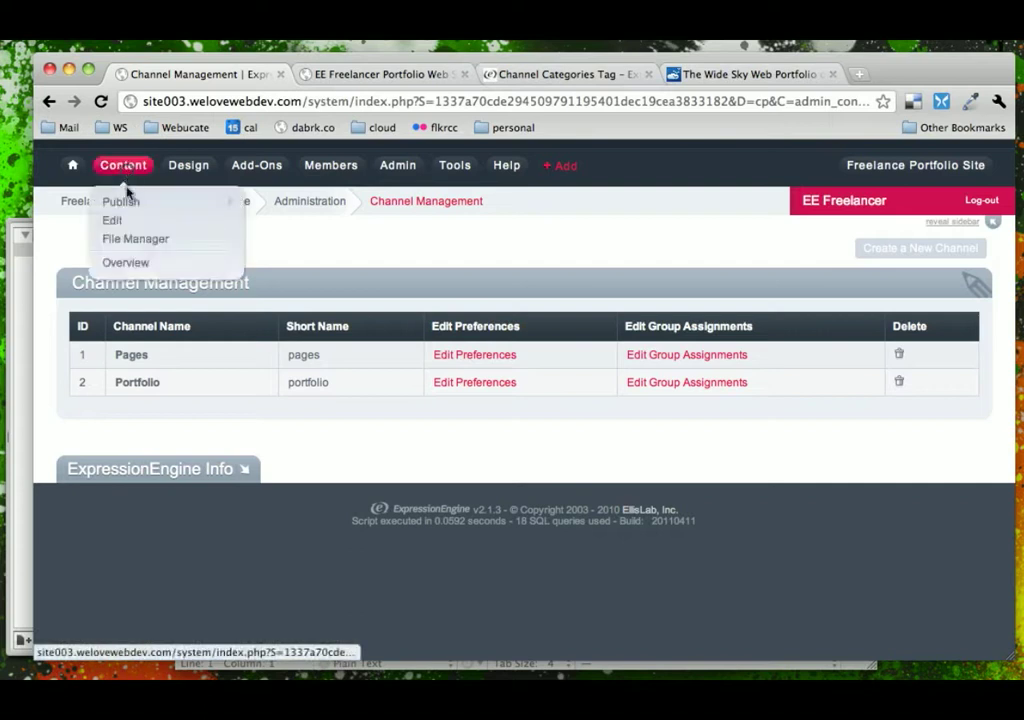
pyautogui.moveTo(127, 207)
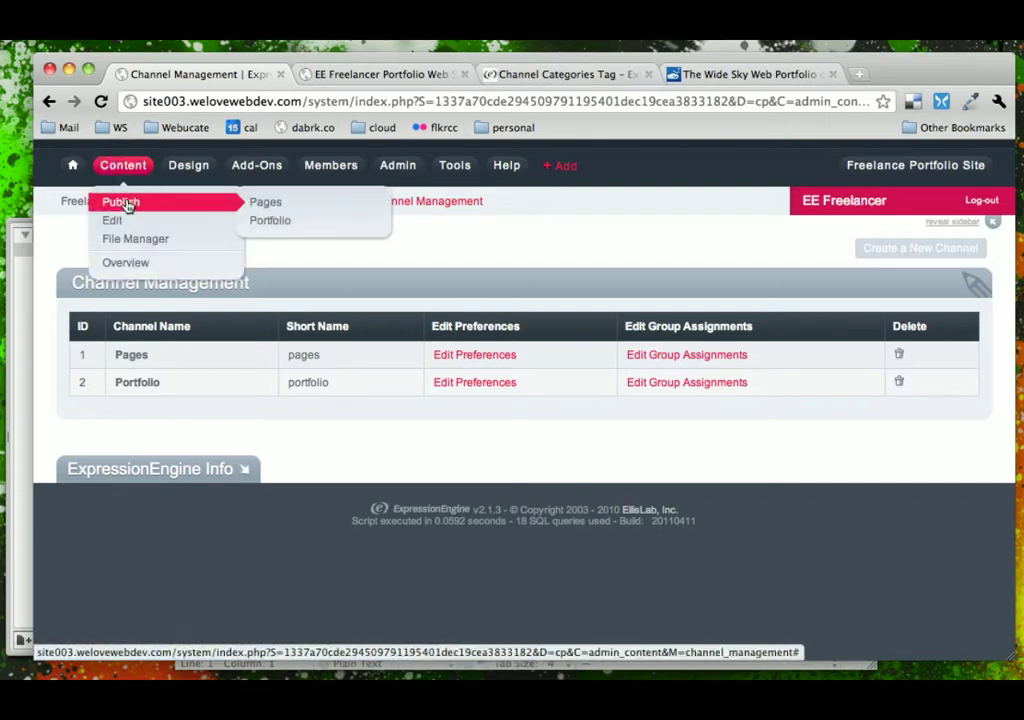
pyautogui.click(256, 222)
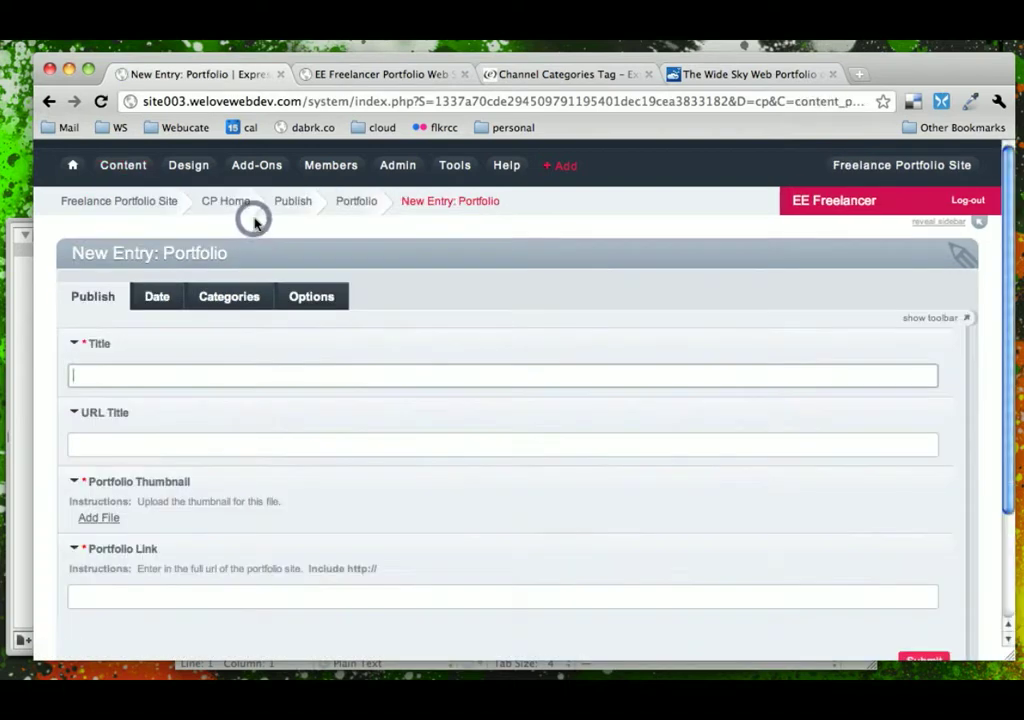
# Step: Title the entry 'Example 1' from the title suggestions, giving URL title example-1
pyautogui.scroll(-2, 283, 380)
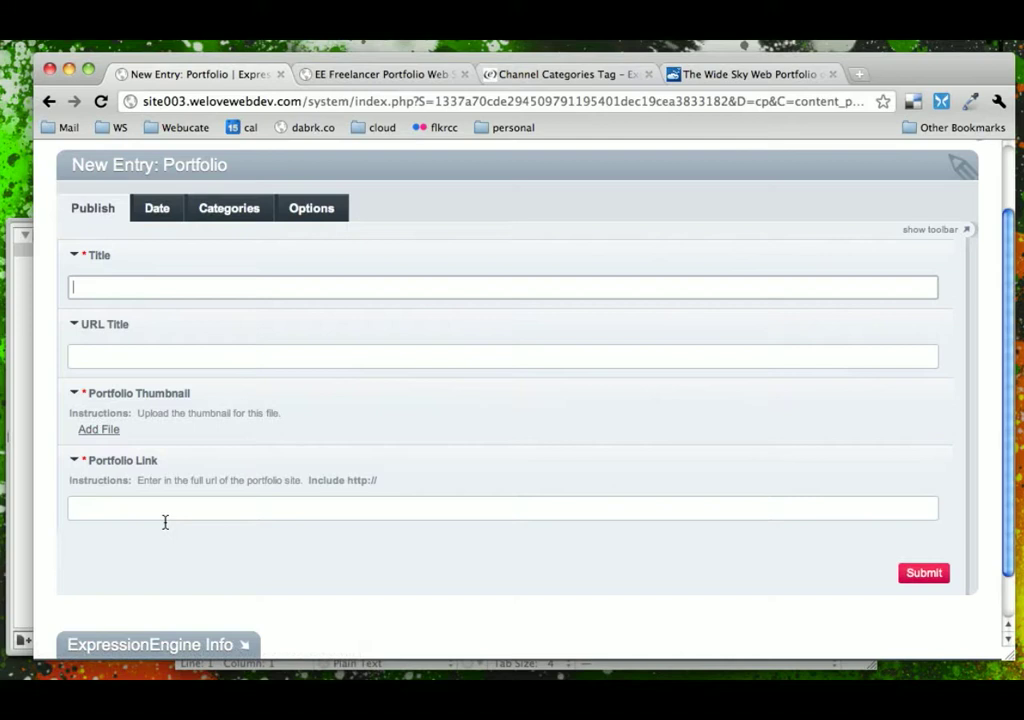
pyautogui.scroll(2, 165, 521)
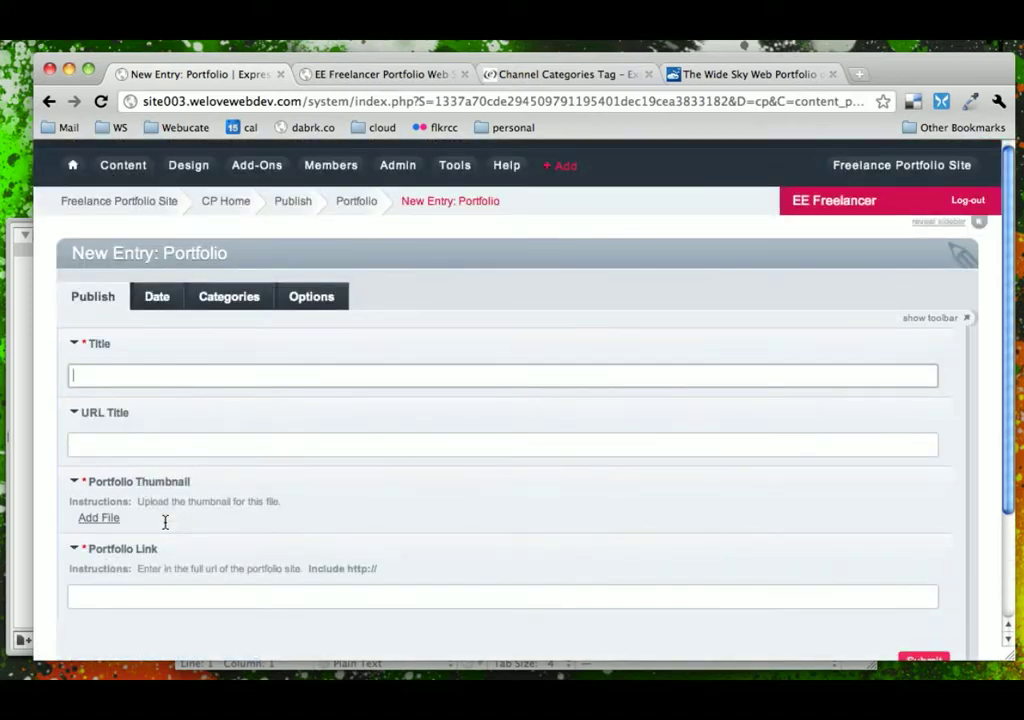
pyautogui.write('Exampl')
pyautogui.press('Down')
pyautogui.press('Down')
pyautogui.press('Return')
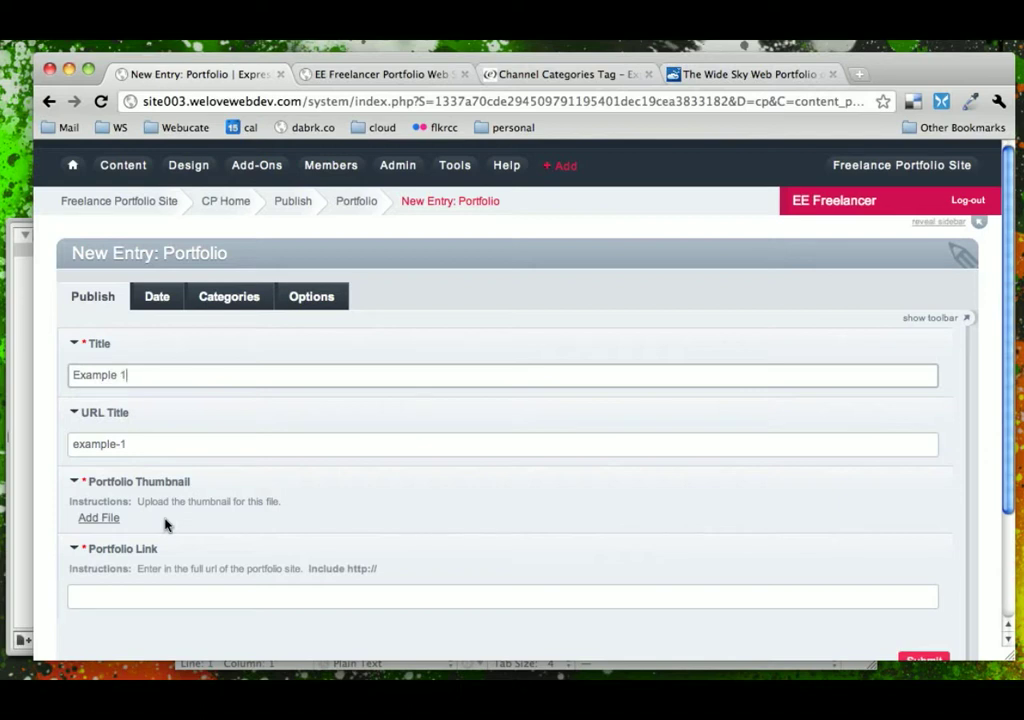
# Step: Check the front-end portfolio page in the other browser tab, then return to the entry form
pyautogui.hotkey('ctrl', 'Tab')
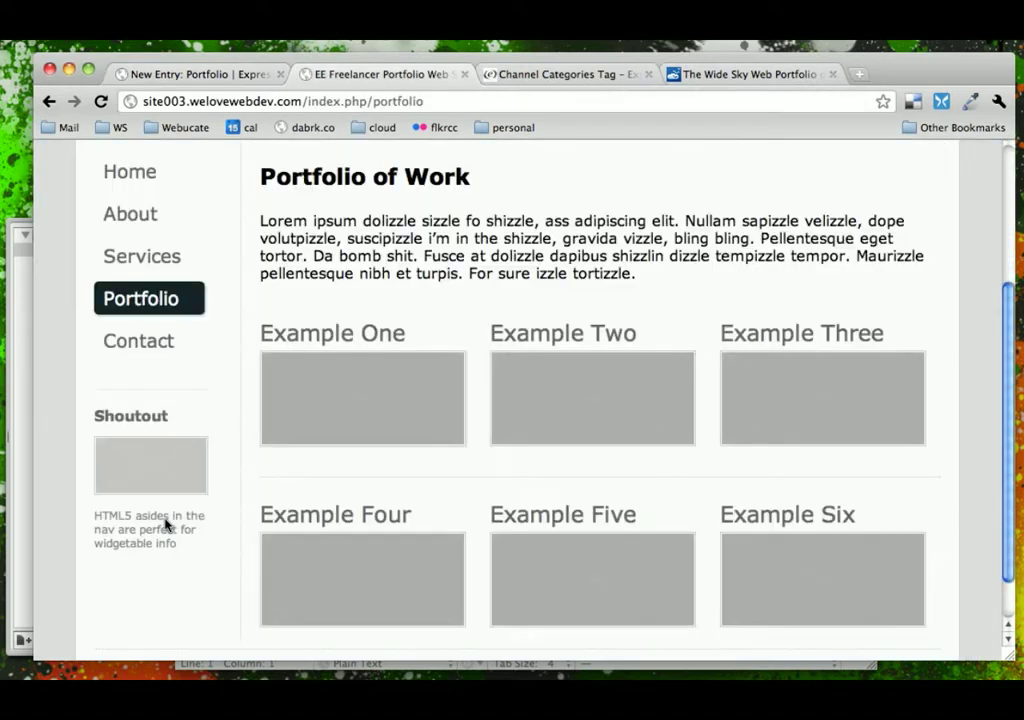
pyautogui.scroll(-2, 677, 473)
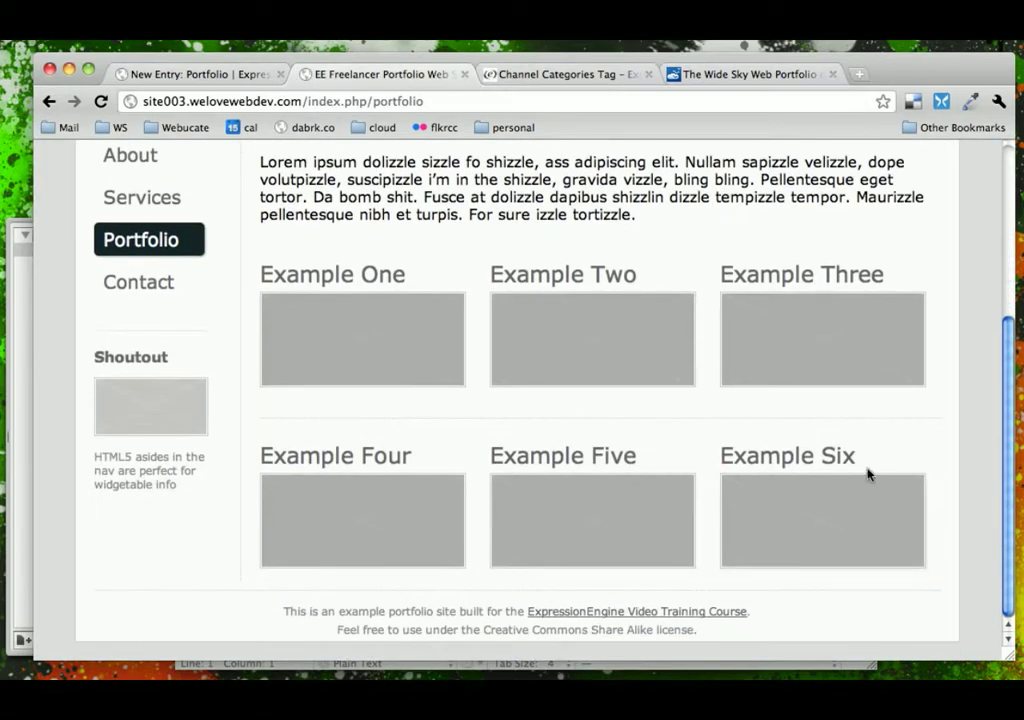
pyautogui.hotkey('ctrl', 'shift', 'Tab')
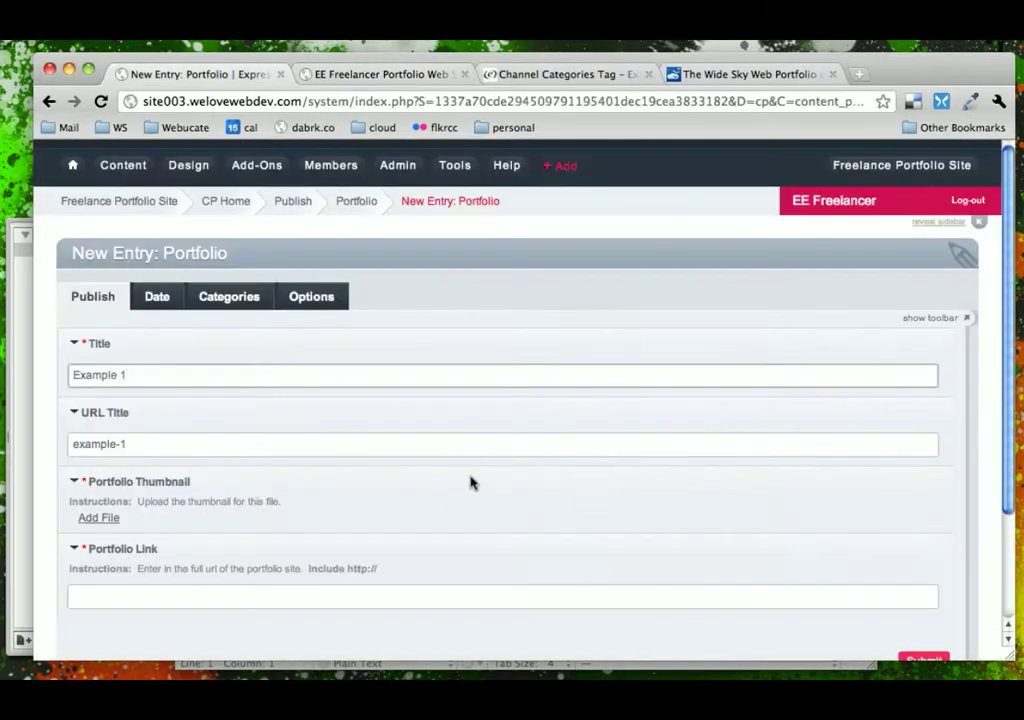
# Step: Set the Portfolio Thumbnail to static-feature.png from the uploaded Images
pyautogui.click(100, 519)
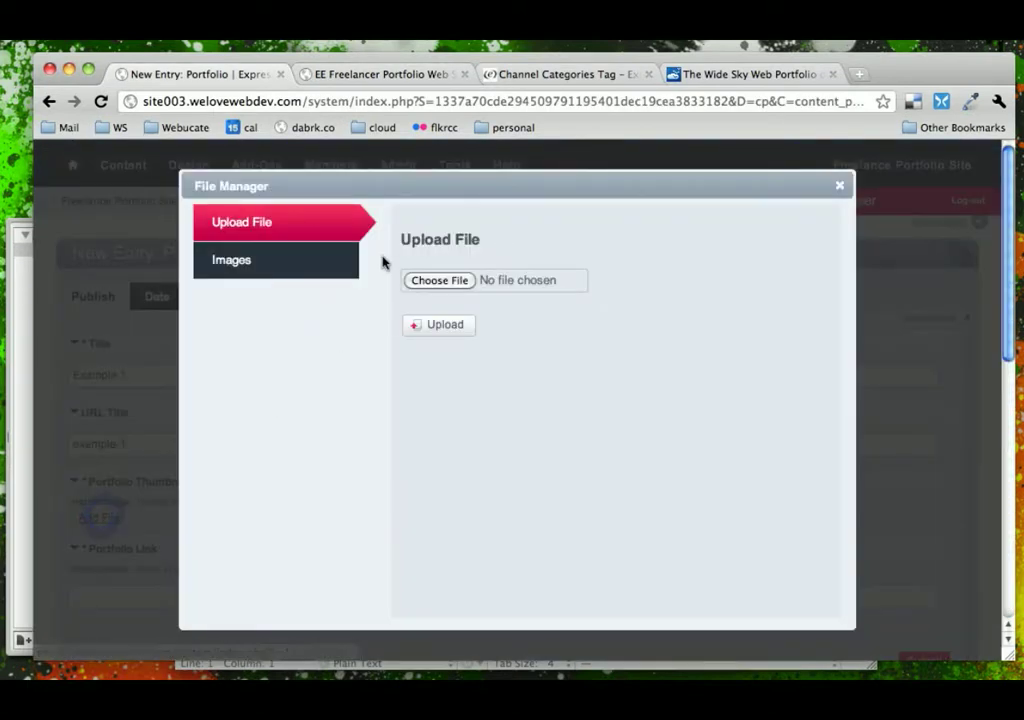
pyautogui.click(327, 262)
pyautogui.click(790, 257)
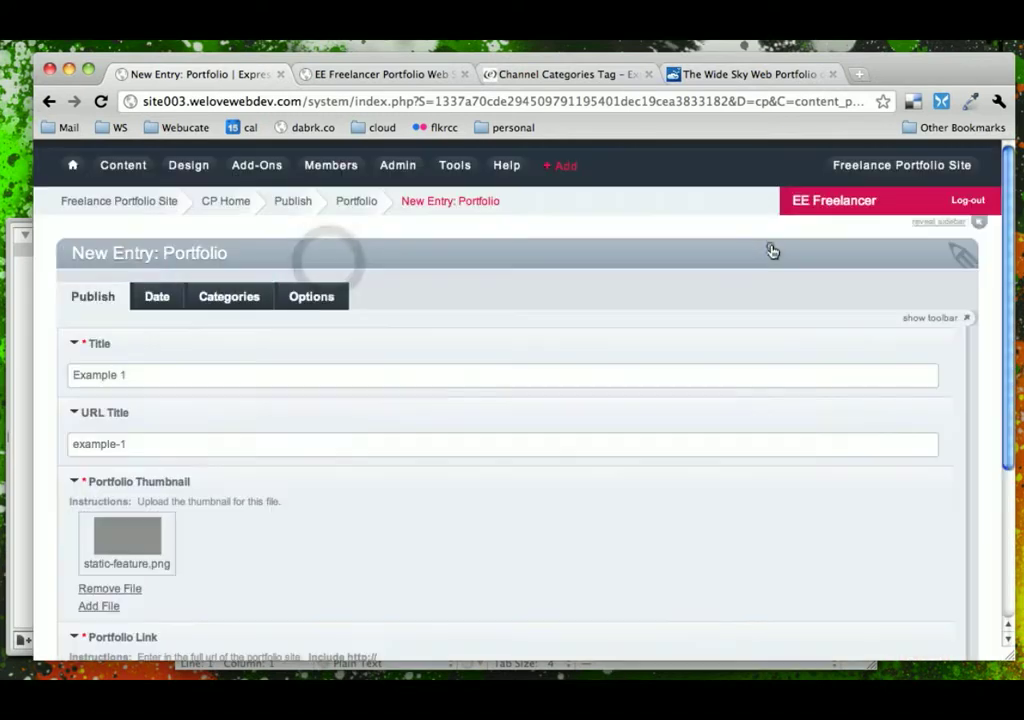
pyautogui.scroll(-3, 360, 460)
# Step: Set the Portfolio Link to #example-1 and submit the Example 1 entry
pyautogui.click(216, 540)
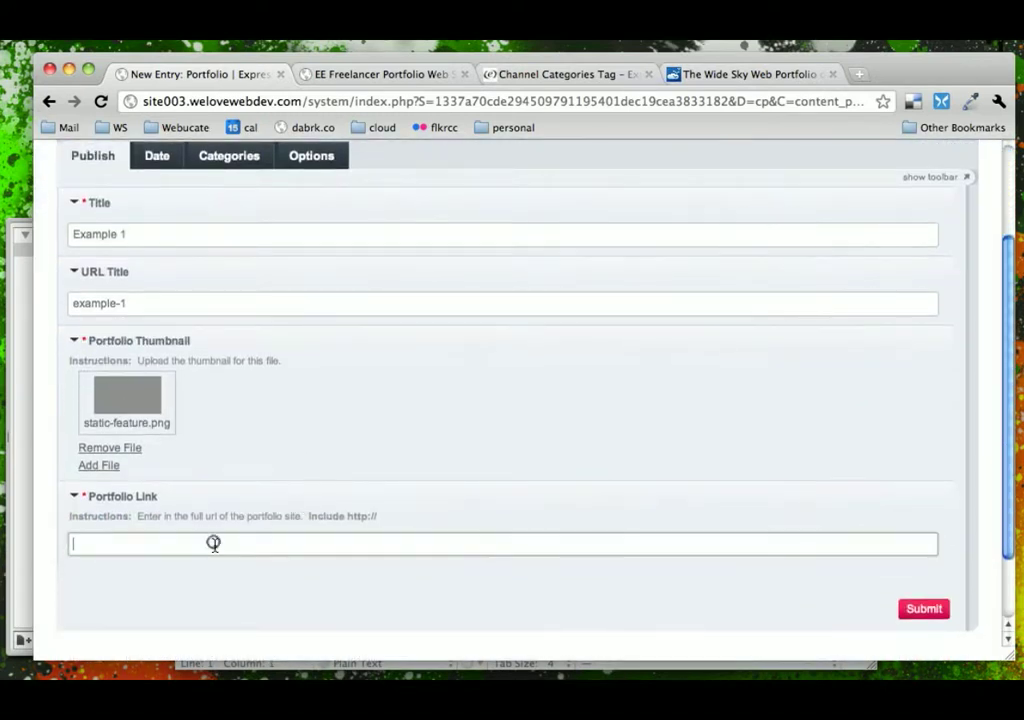
pyautogui.write('#ex')
pyautogui.press('Down')
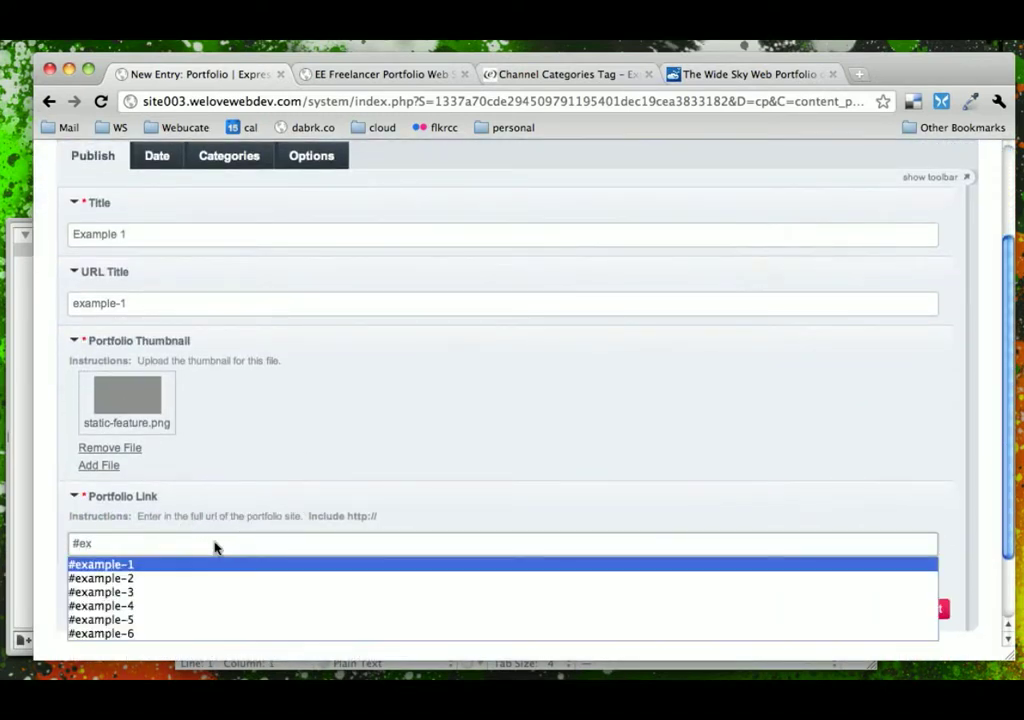
pyautogui.press('Return')
pyautogui.scroll(2, 295, 526)
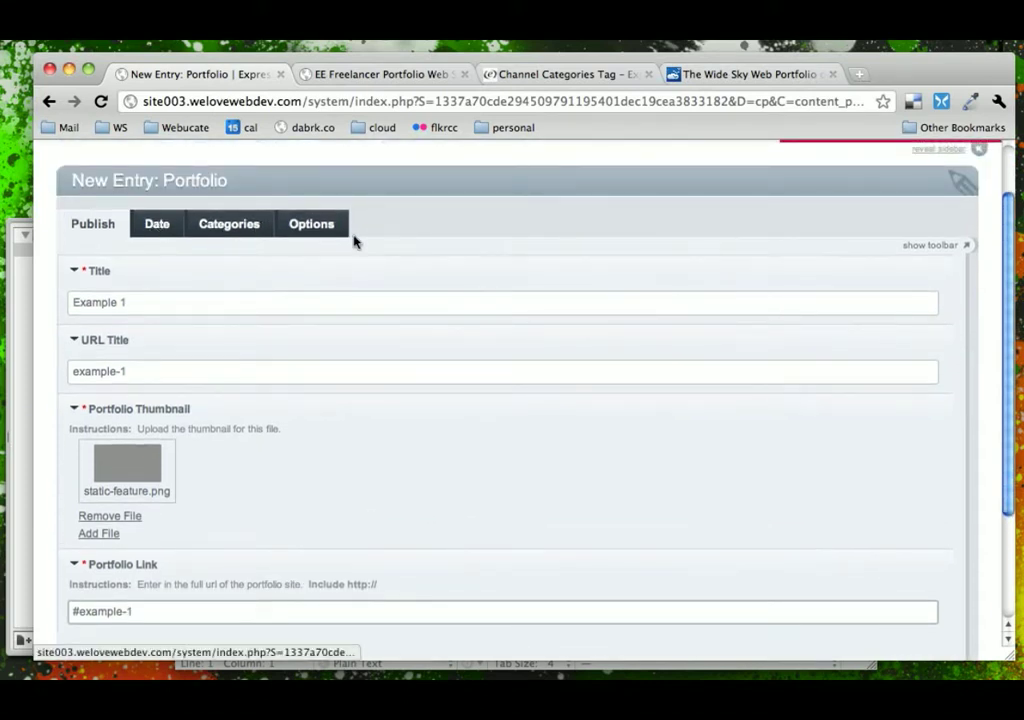
pyautogui.scroll(-3, 498, 377)
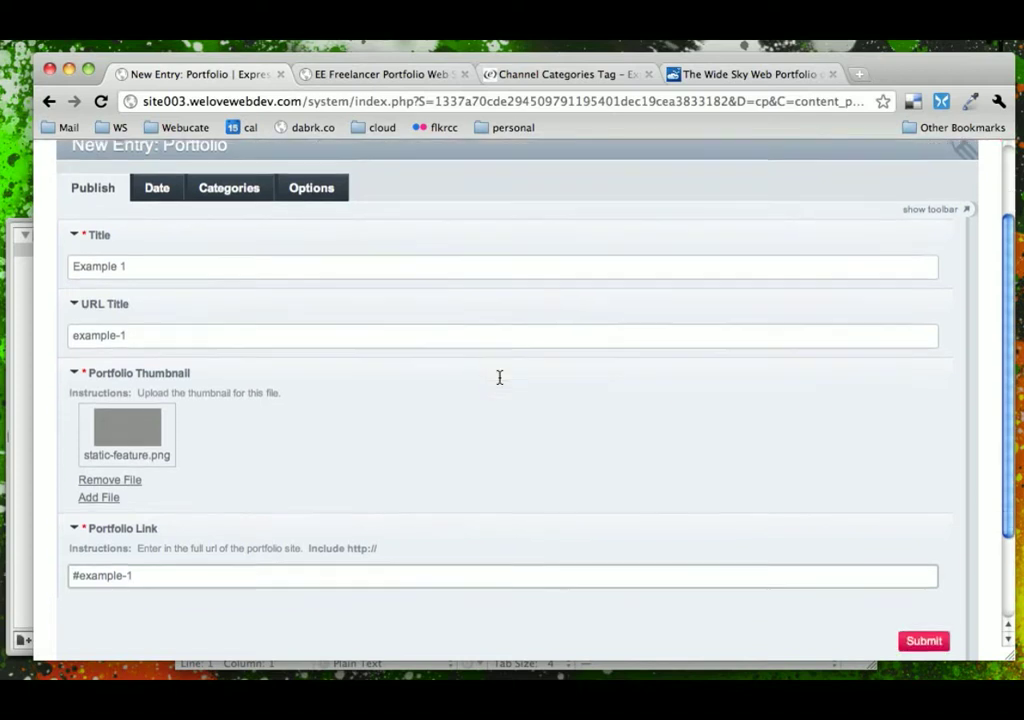
pyautogui.click(924, 559)
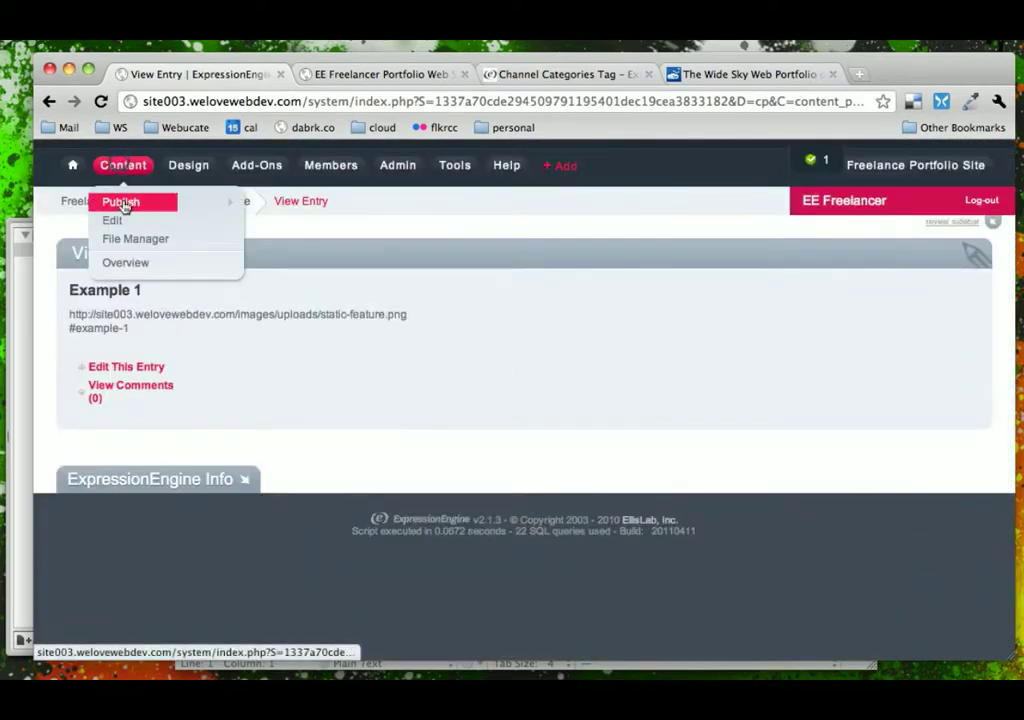
# Step: Start a new Portfolio entry titled 'Example 2'
pyautogui.moveTo(206, 204)
pyautogui.click(265, 221)
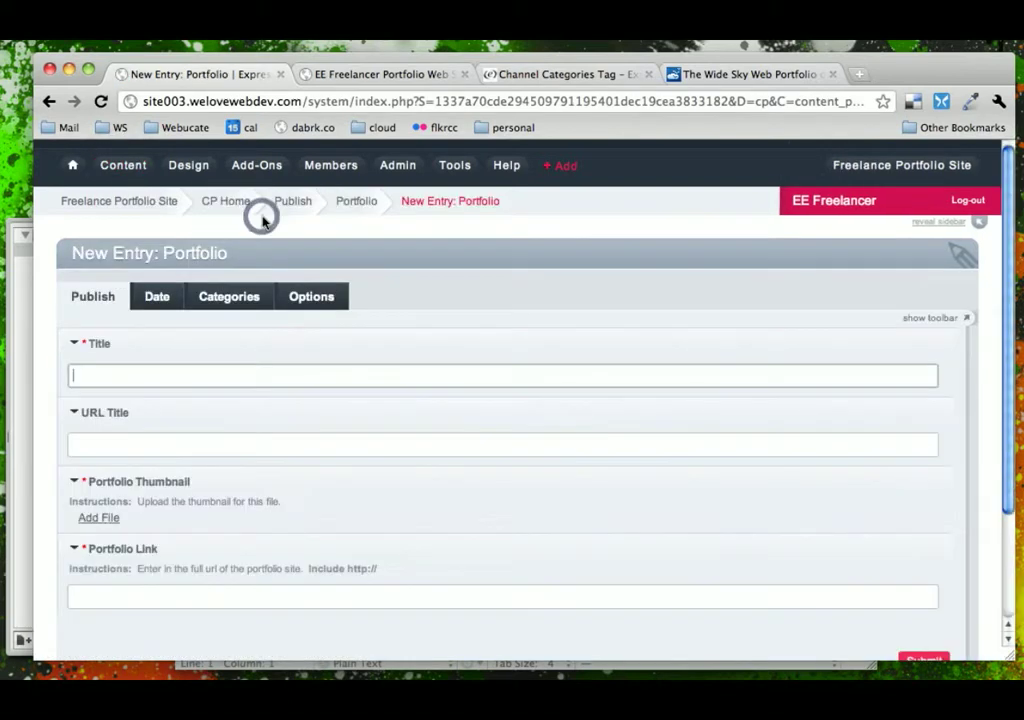
pyautogui.write('Exa')
pyautogui.press('Down')
pyautogui.press('Down')
pyautogui.press('Down')
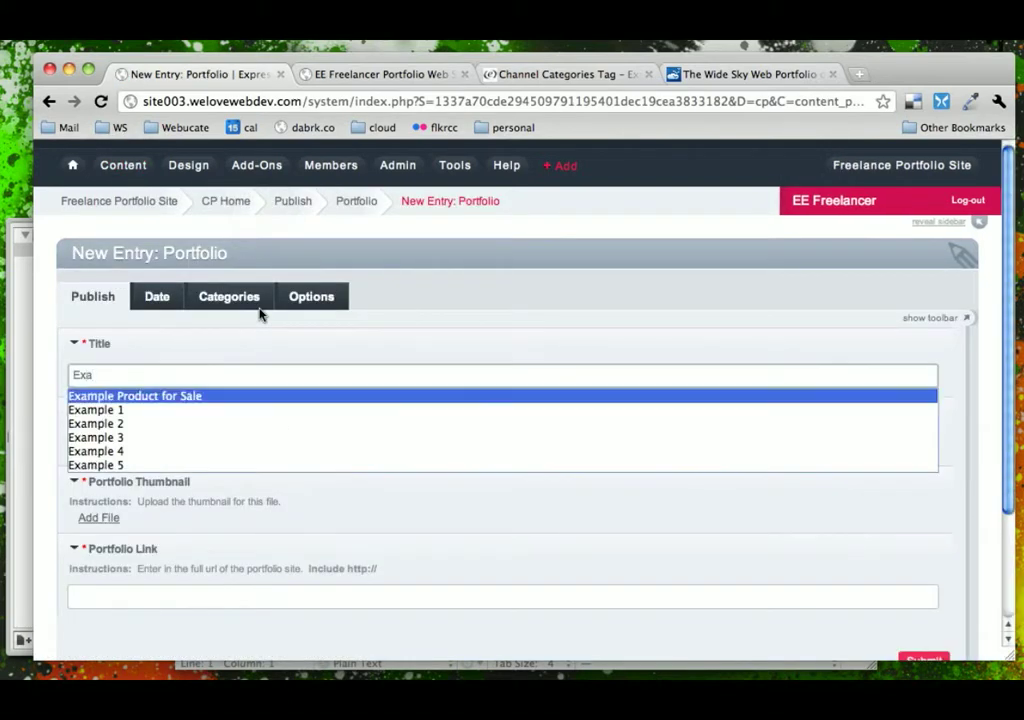
pyautogui.press('Return')
# Step: Set the Portfolio Thumbnail to static-feature.png from the uploaded Images
pyautogui.scroll(-3, 260, 314)
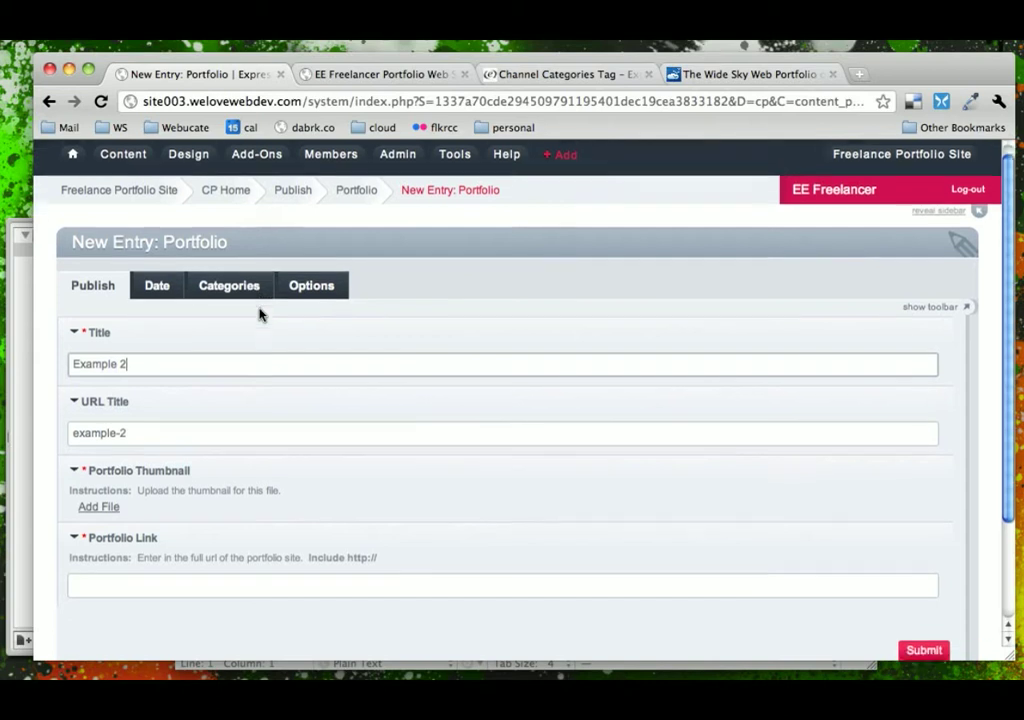
pyautogui.click(90, 434)
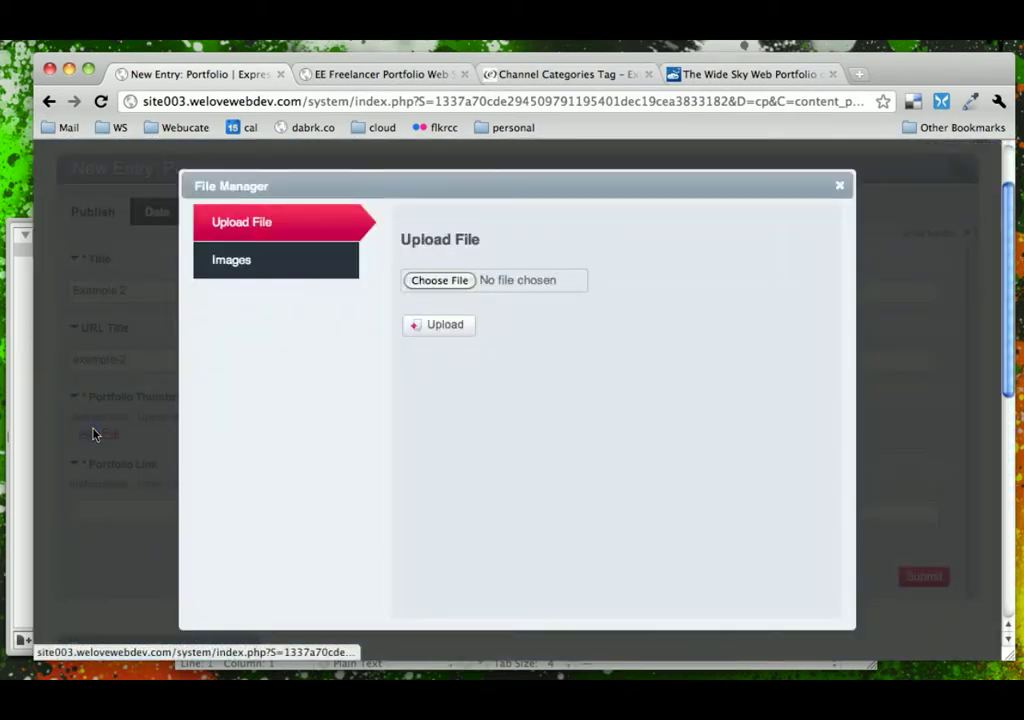
pyautogui.click(270, 262)
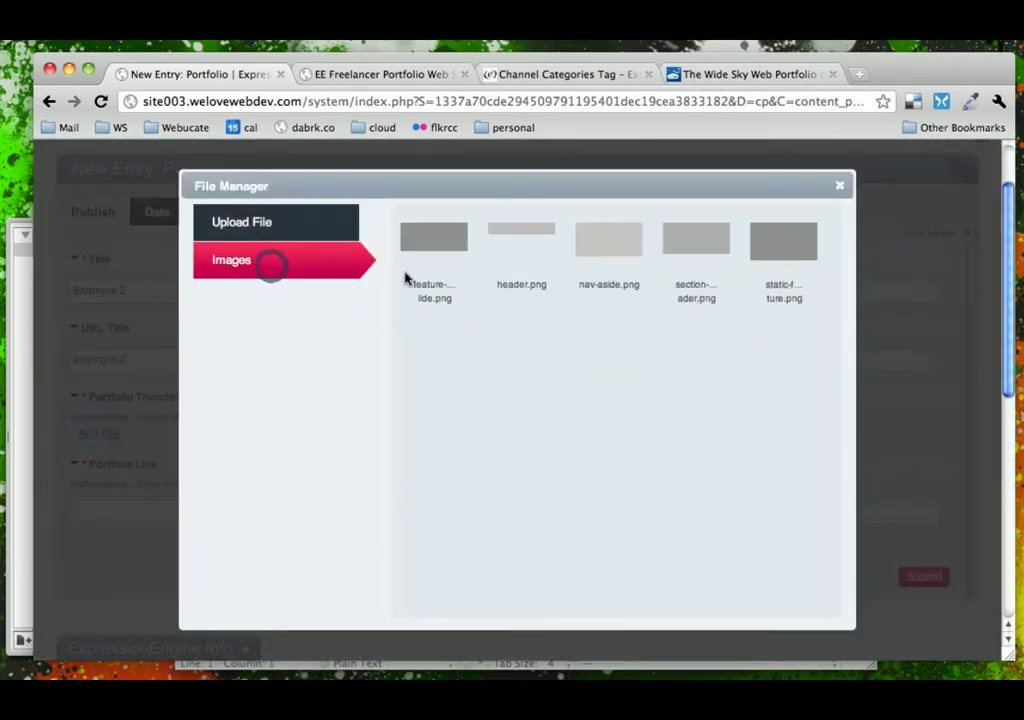
pyautogui.click(775, 262)
# Step: Set the Portfolio Link to #example-2 and submit the Example 2 entry
pyautogui.click(165, 600)
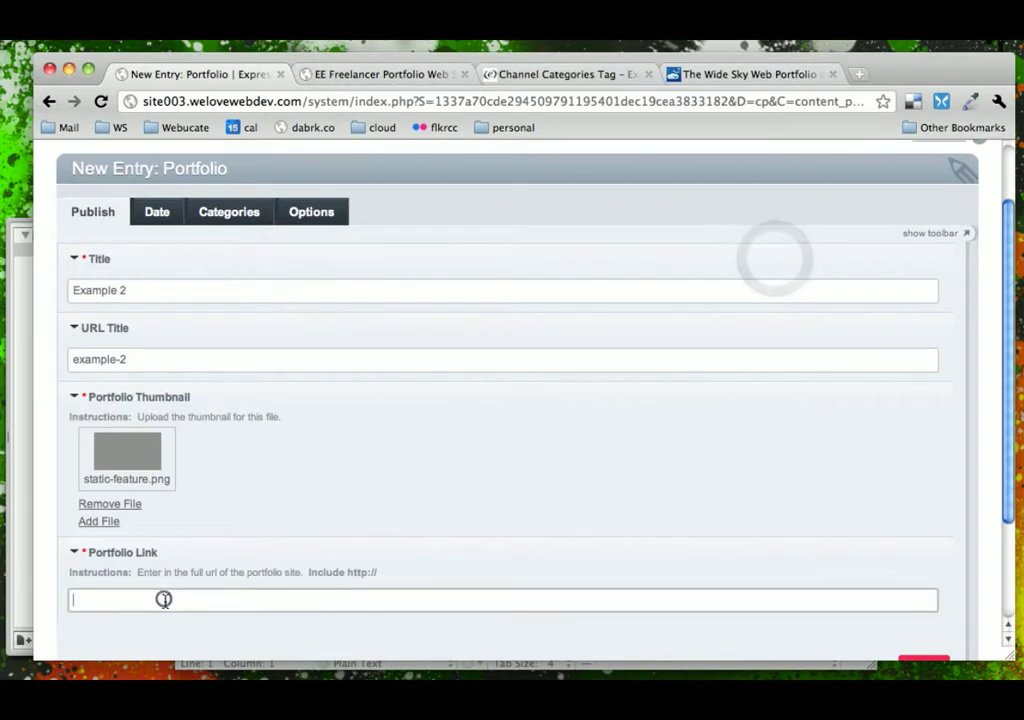
pyautogui.write('#e')
pyautogui.press('Down')
pyautogui.press('Return')
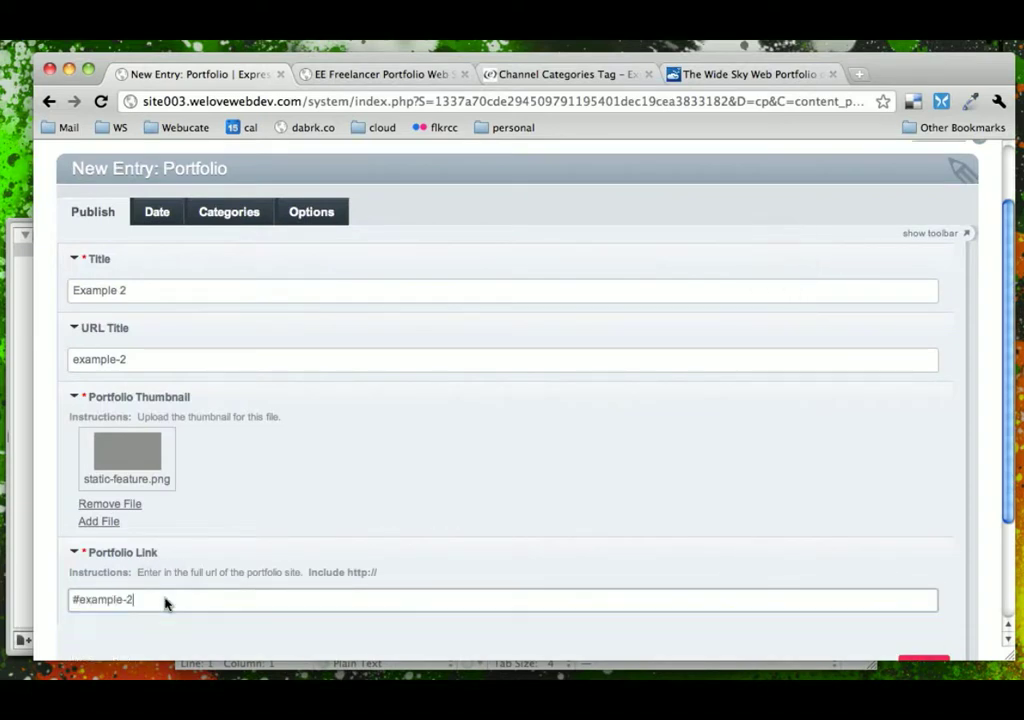
pyautogui.scroll(-1, 205, 578)
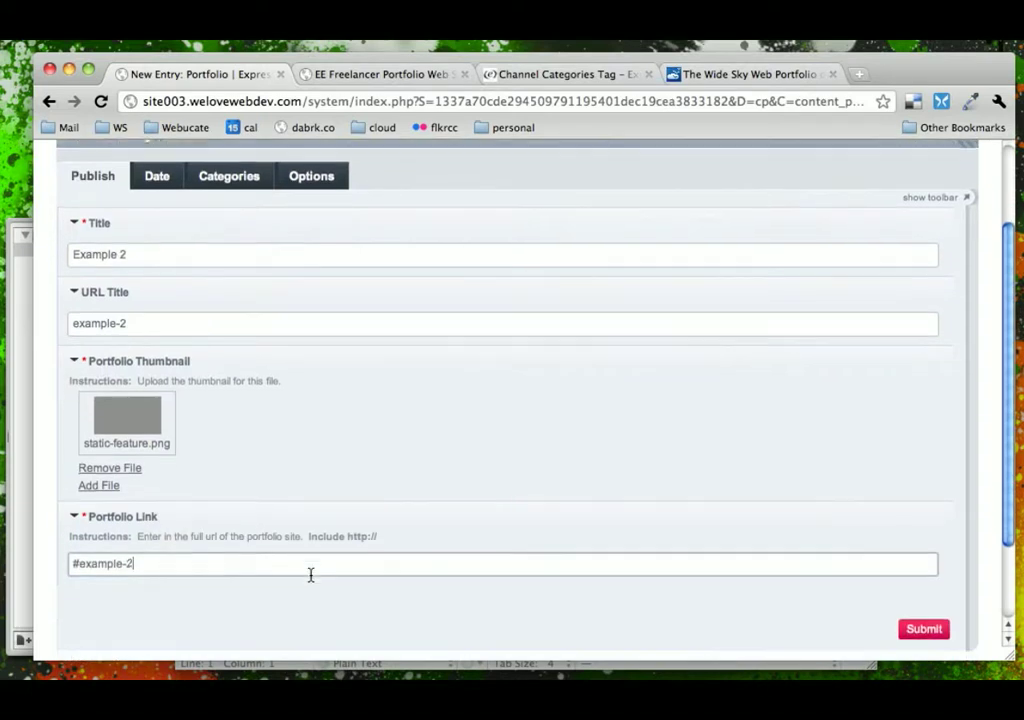
pyautogui.click(915, 628)
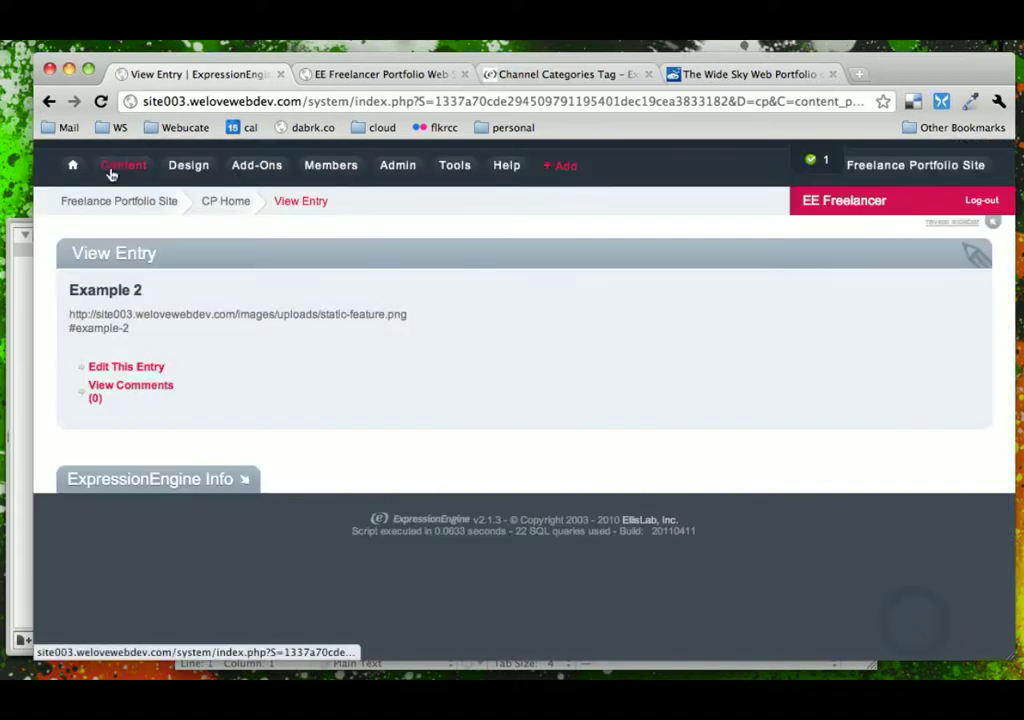
# Step: Start a new Portfolio entry titled 'Example 3'
pyautogui.moveTo(112, 172)
pyautogui.moveTo(120, 201)
pyautogui.click(277, 222)
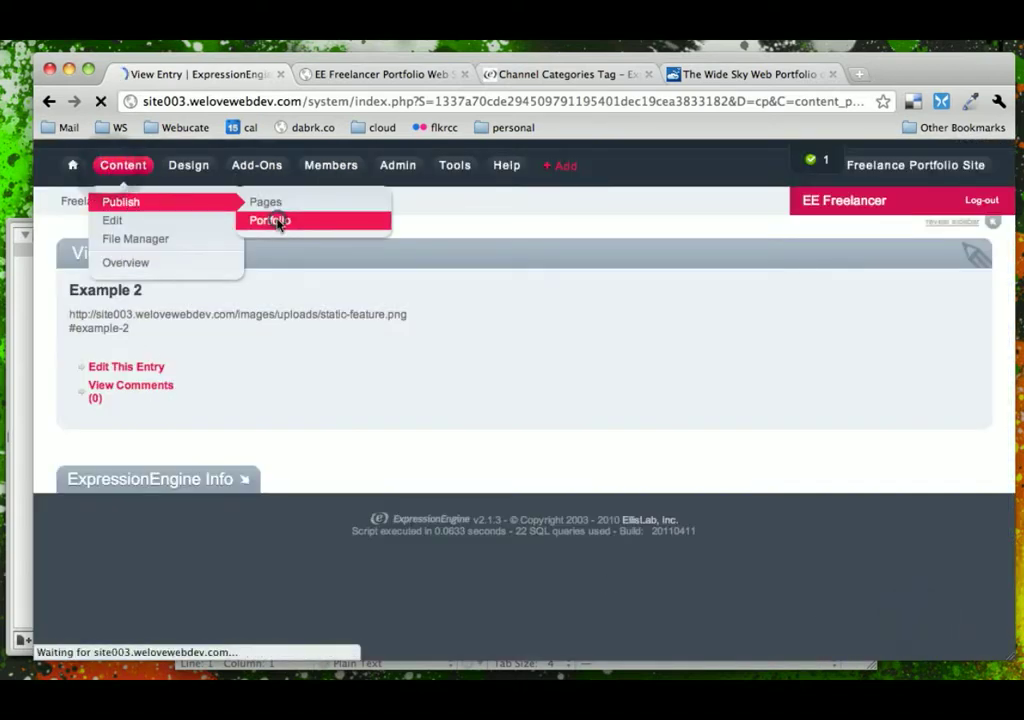
pyautogui.write('Ex')
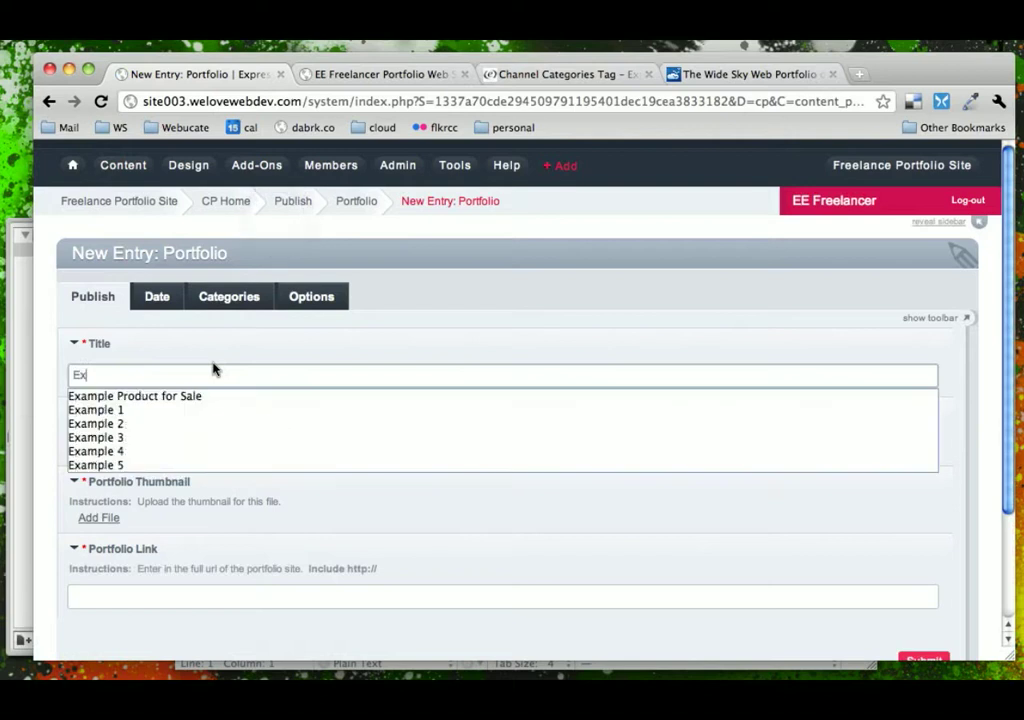
pyautogui.press('Down')
pyautogui.press('Down')
pyautogui.press('Down')
pyautogui.press('Down')
pyautogui.press('Return')
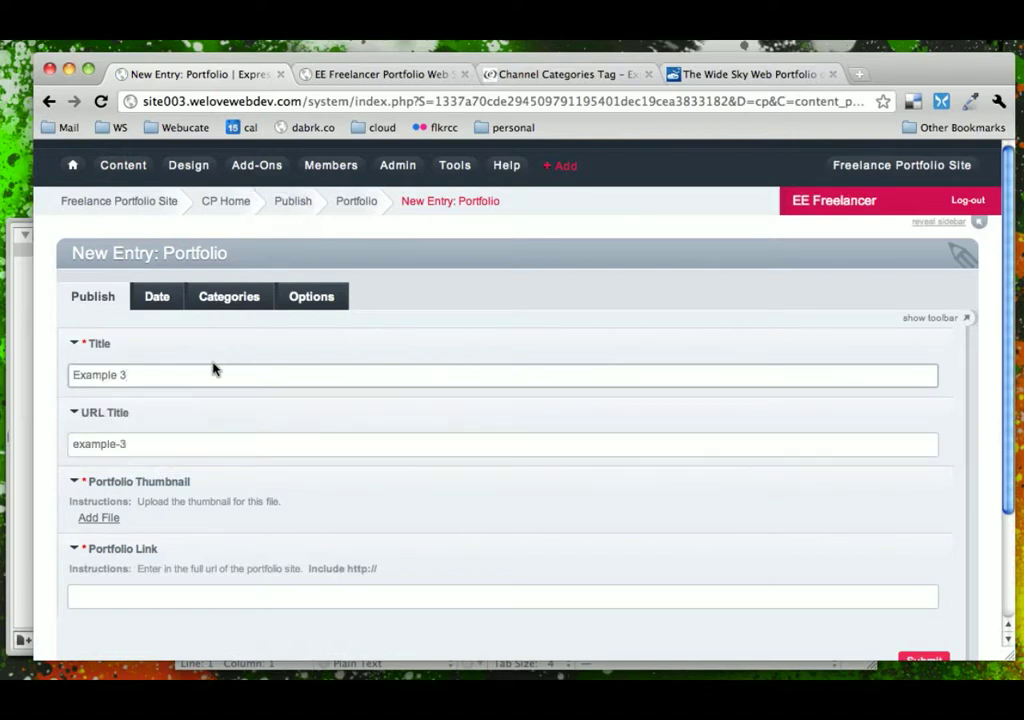
# Step: Set the Portfolio Thumbnail to static-feature.png from the uploaded Images
pyautogui.scroll(-1, 213, 370)
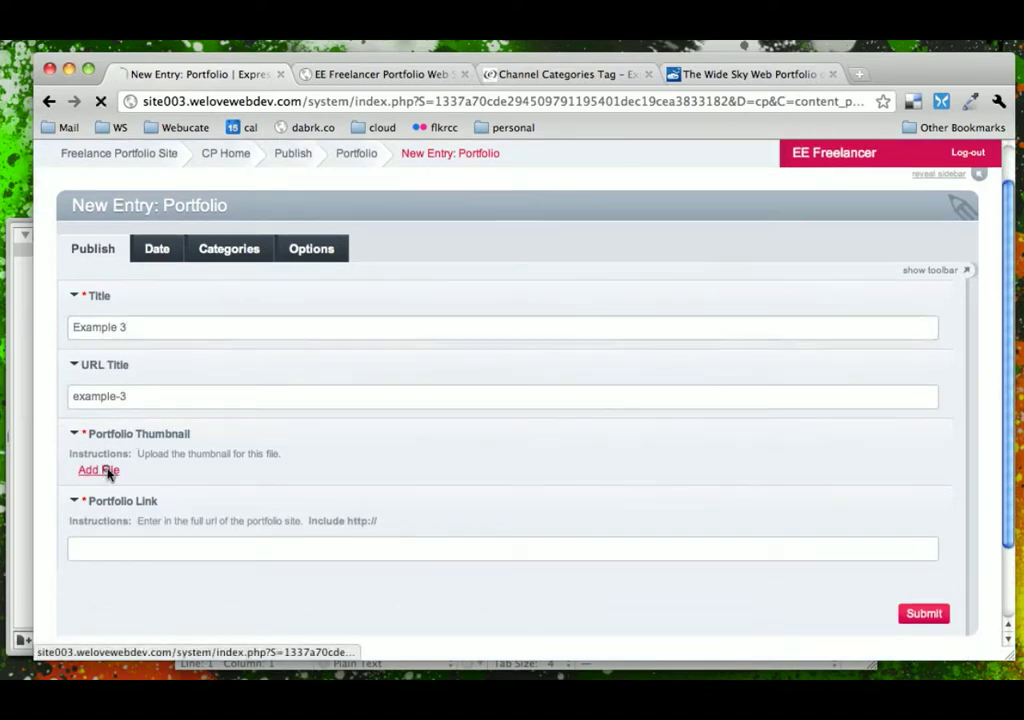
pyautogui.click(108, 473)
pyautogui.click(270, 262)
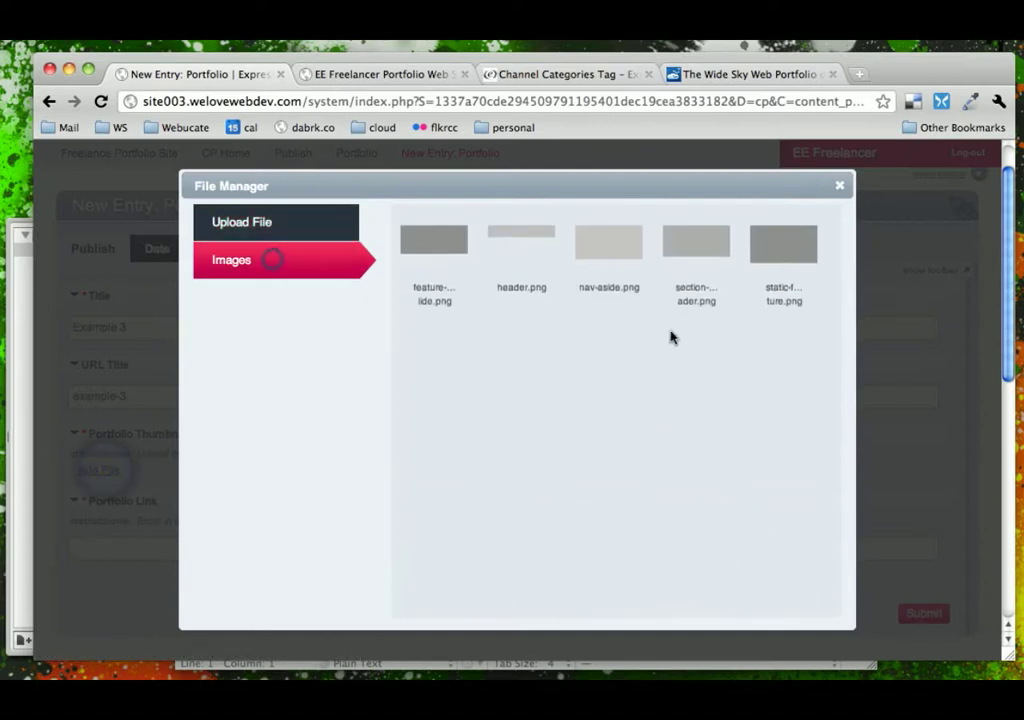
pyautogui.click(779, 266)
# Step: Set the Portfolio Link to #example-3 and submit the Example 3 entry
pyautogui.click(136, 631)
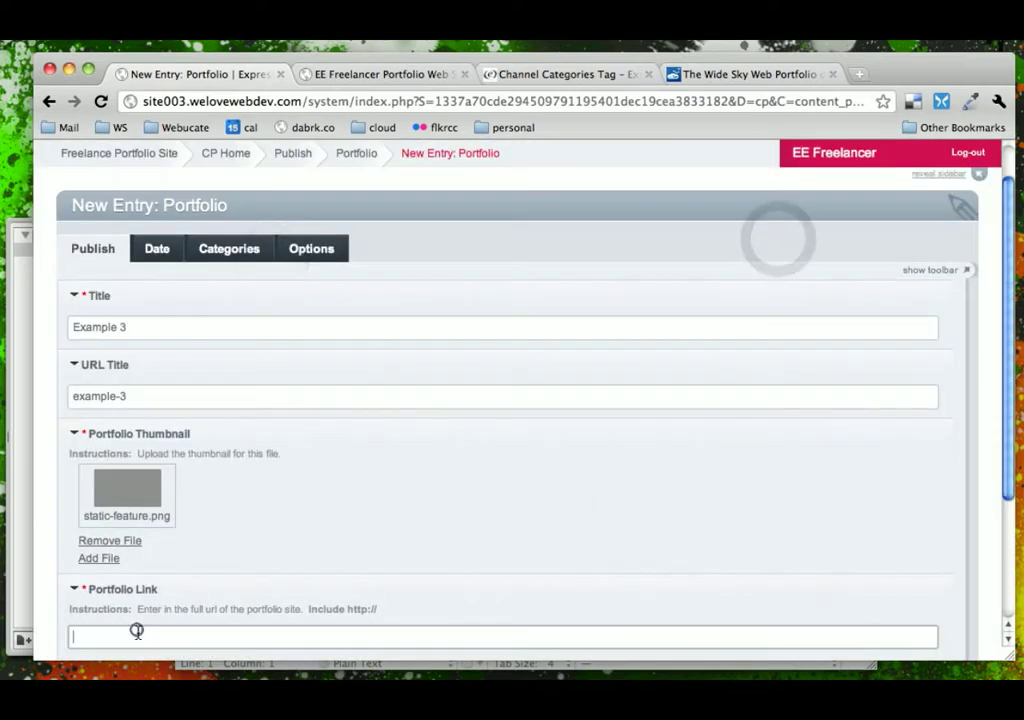
pyautogui.write('#example-1')
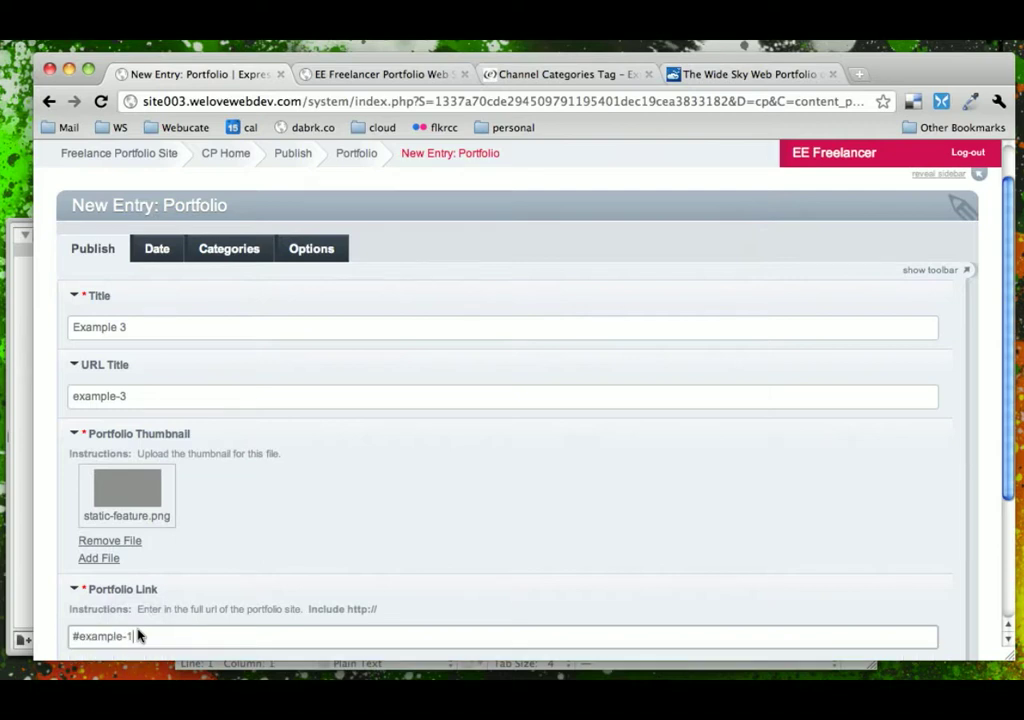
pyautogui.press('BackSpace')
pyautogui.write('3')
pyautogui.scroll(-4, 138, 636)
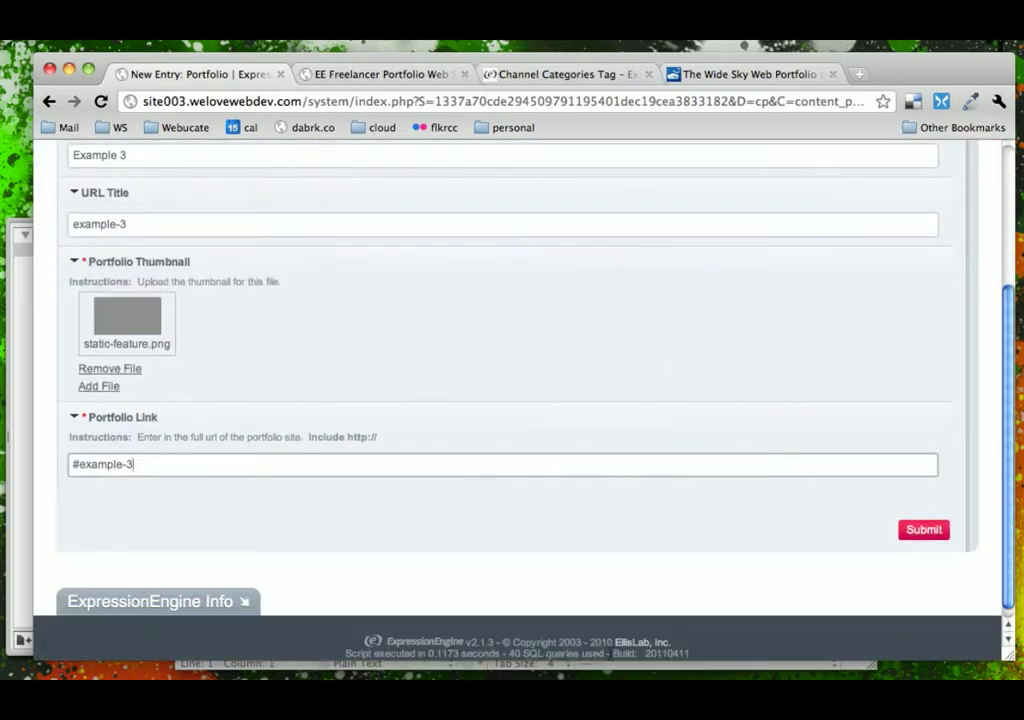
pyautogui.click(935, 530)
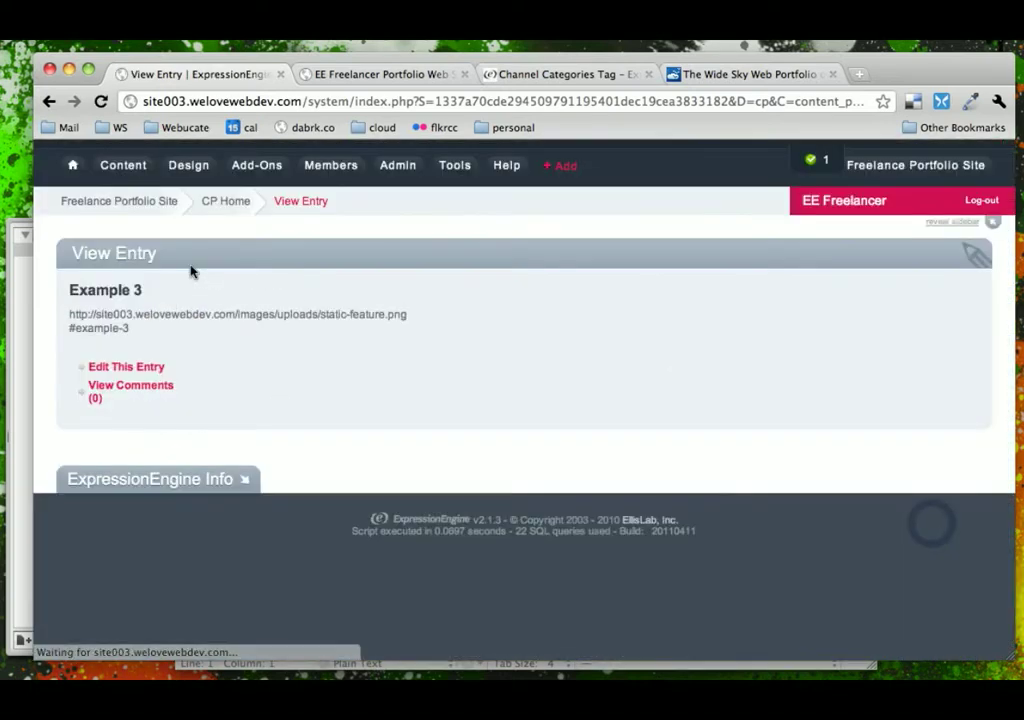
# Step: Start a new Portfolio entry, correcting the suggested title to 'Example 6'
pyautogui.moveTo(148, 182)
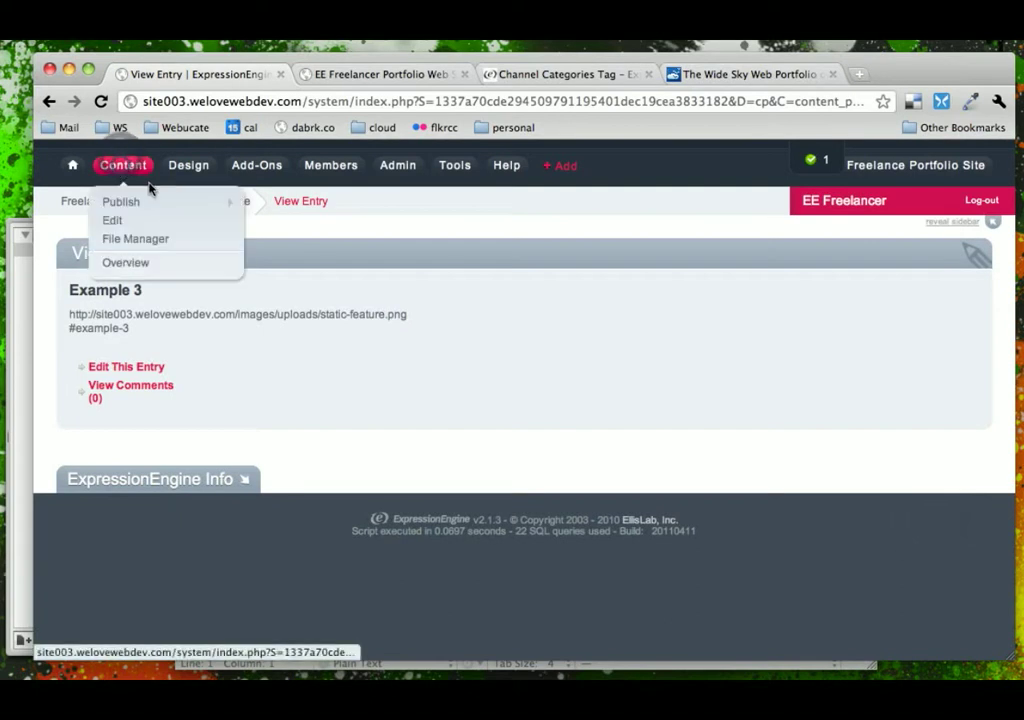
pyautogui.moveTo(201, 201)
pyautogui.click(267, 222)
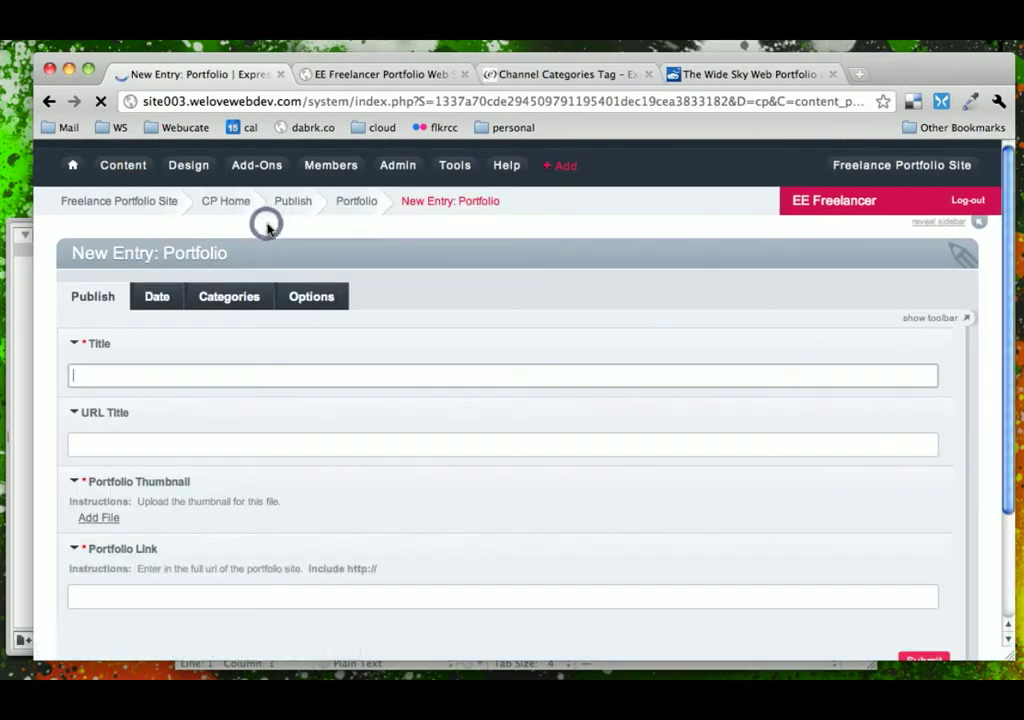
pyautogui.write('Exa')
pyautogui.press('Down')
pyautogui.press('Down')
pyautogui.press('Down')
pyautogui.press('Down')
pyautogui.press('Down')
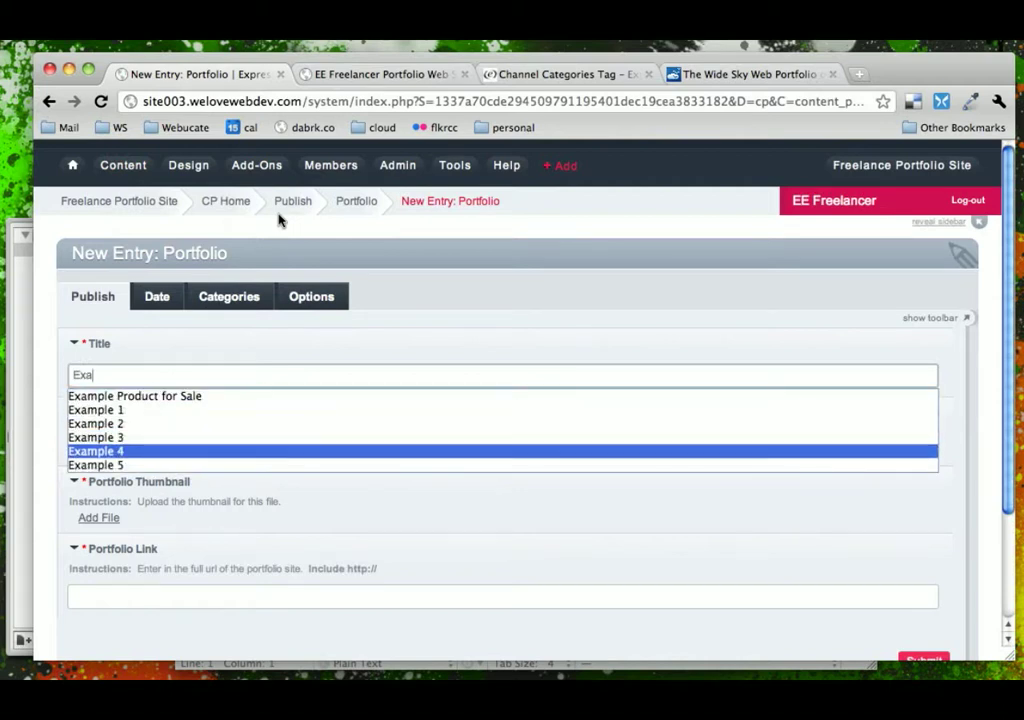
pyautogui.press('Return')
pyautogui.write('6')
# Step: Set the Portfolio Thumbnail to static-feature.png from the uploaded Images
pyautogui.scroll(-2, 279, 220)
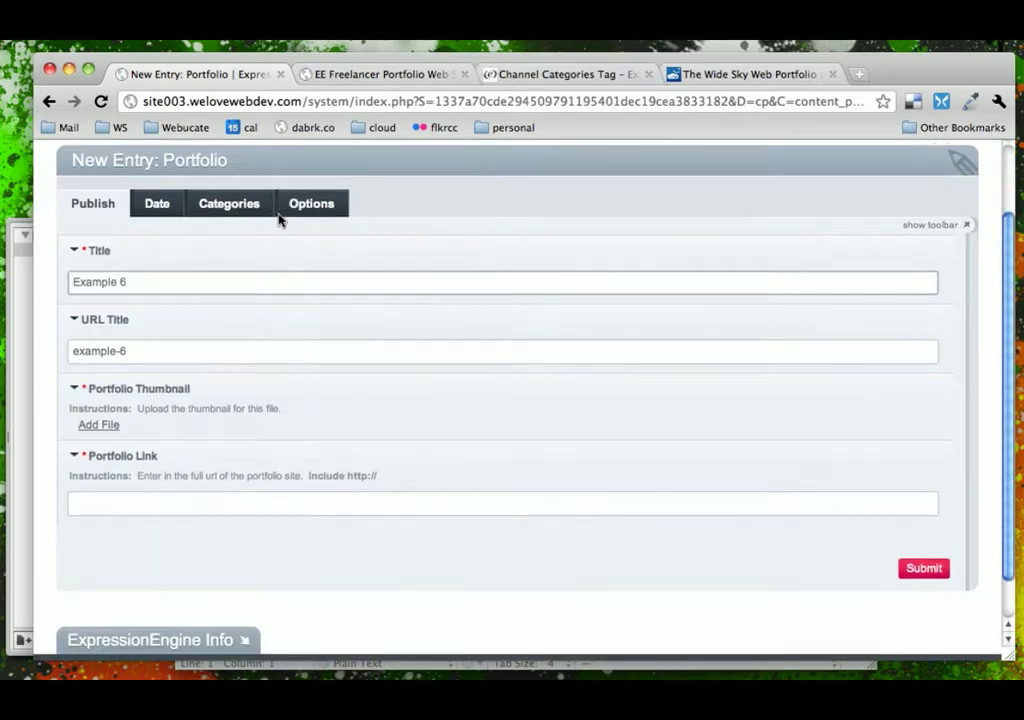
pyautogui.click(99, 425)
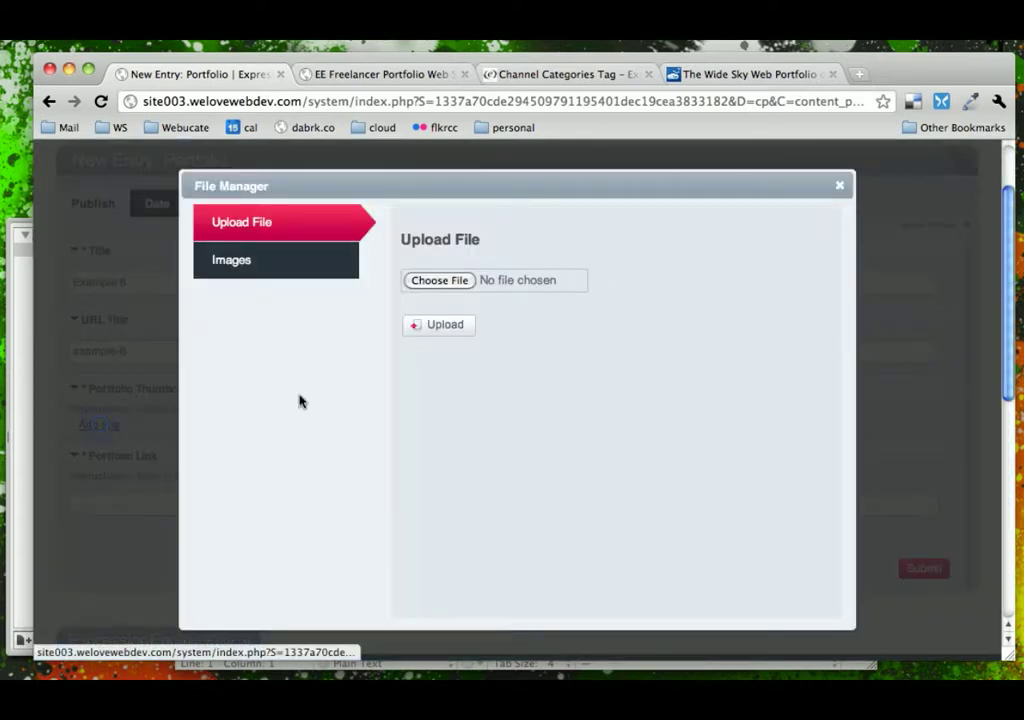
pyautogui.click(346, 262)
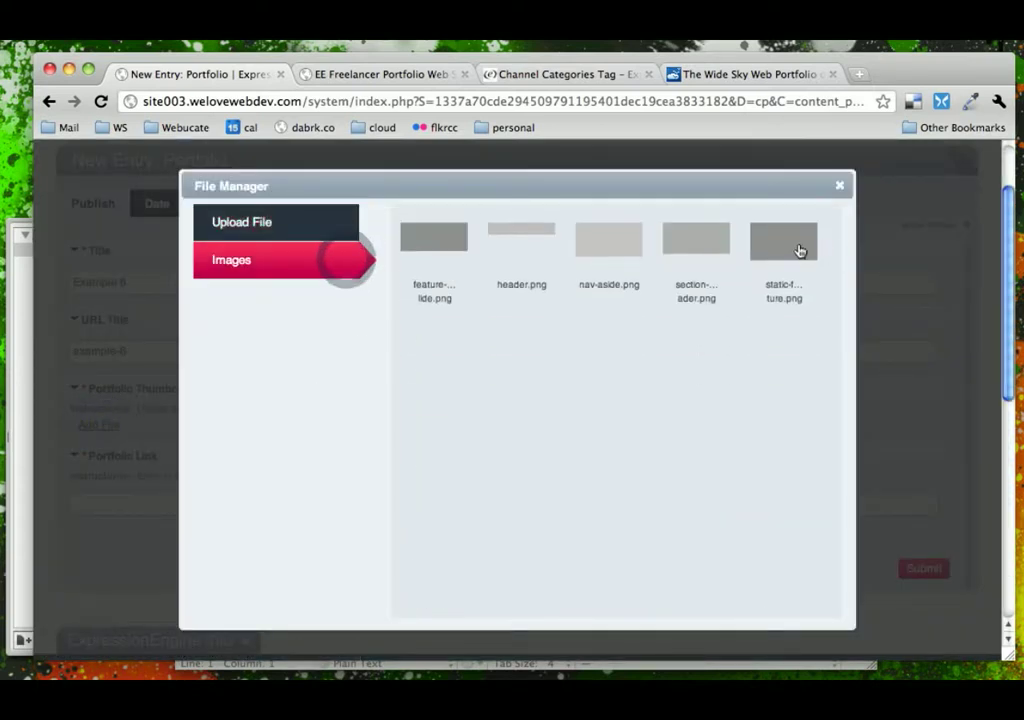
pyautogui.click(798, 246)
# Step: Set the Portfolio Link to #example-6 and submit the Example 6 entry
pyautogui.click(231, 592)
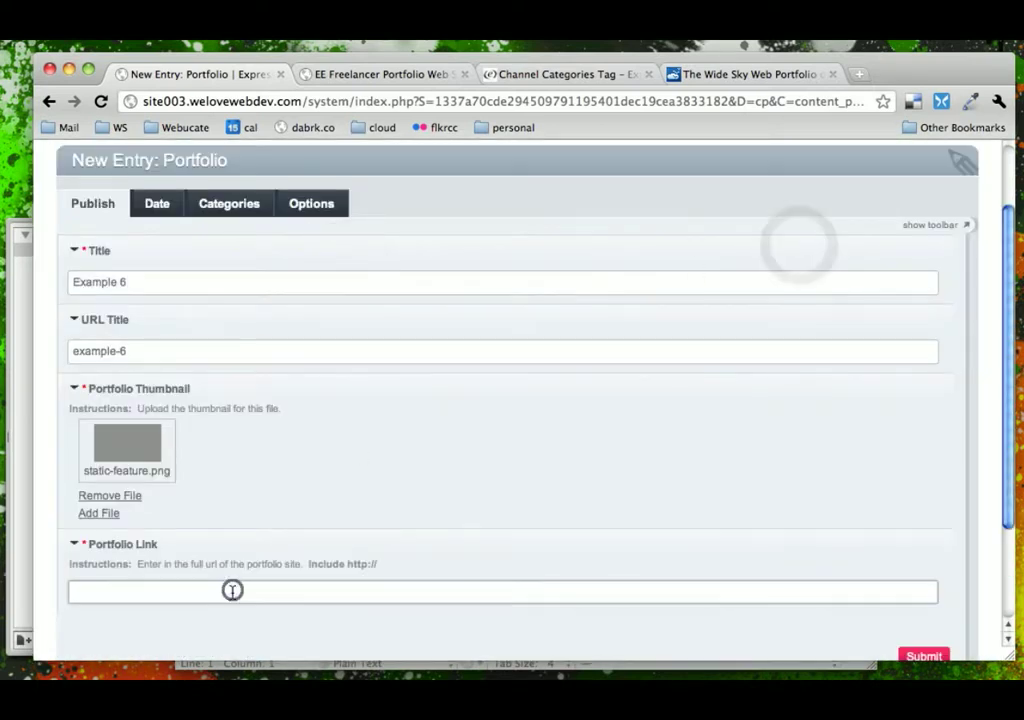
pyautogui.write('#ex')
pyautogui.press('Down')
pyautogui.press('Down')
pyautogui.press('Return')
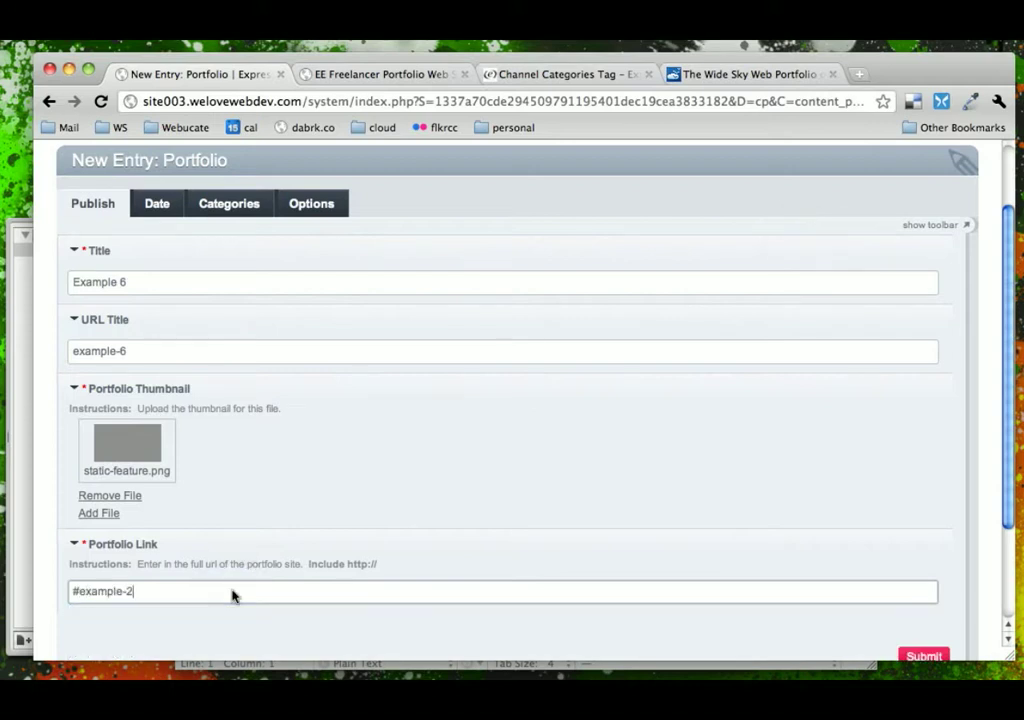
pyautogui.press('BackSpace')
pyautogui.write('6')
pyautogui.scroll(-3, 250, 595)
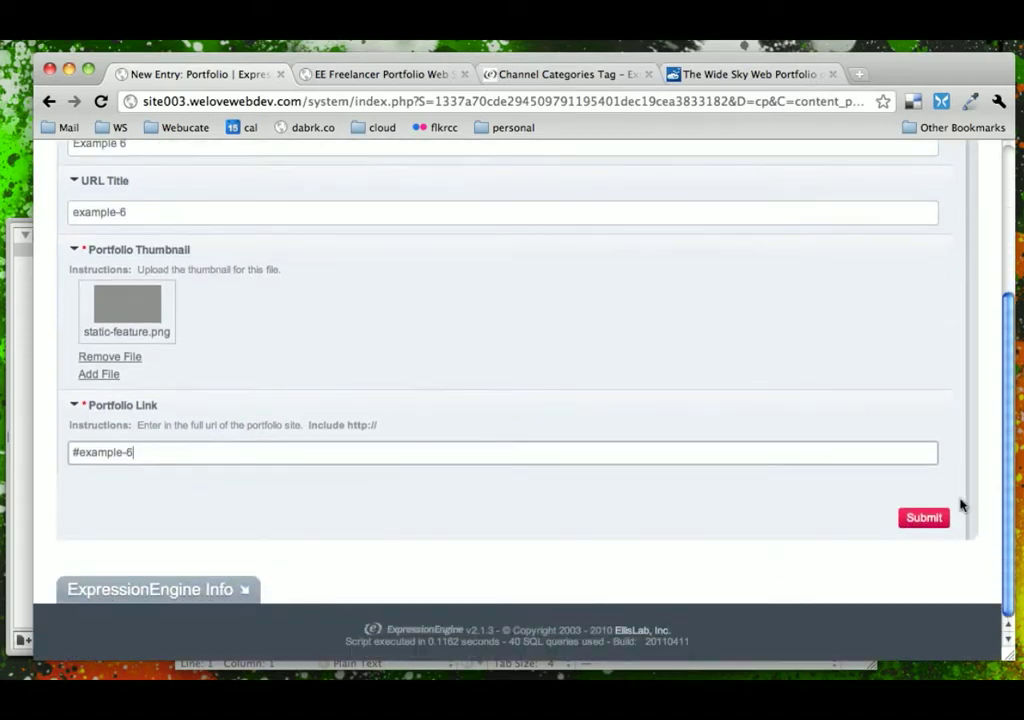
pyautogui.click(942, 516)
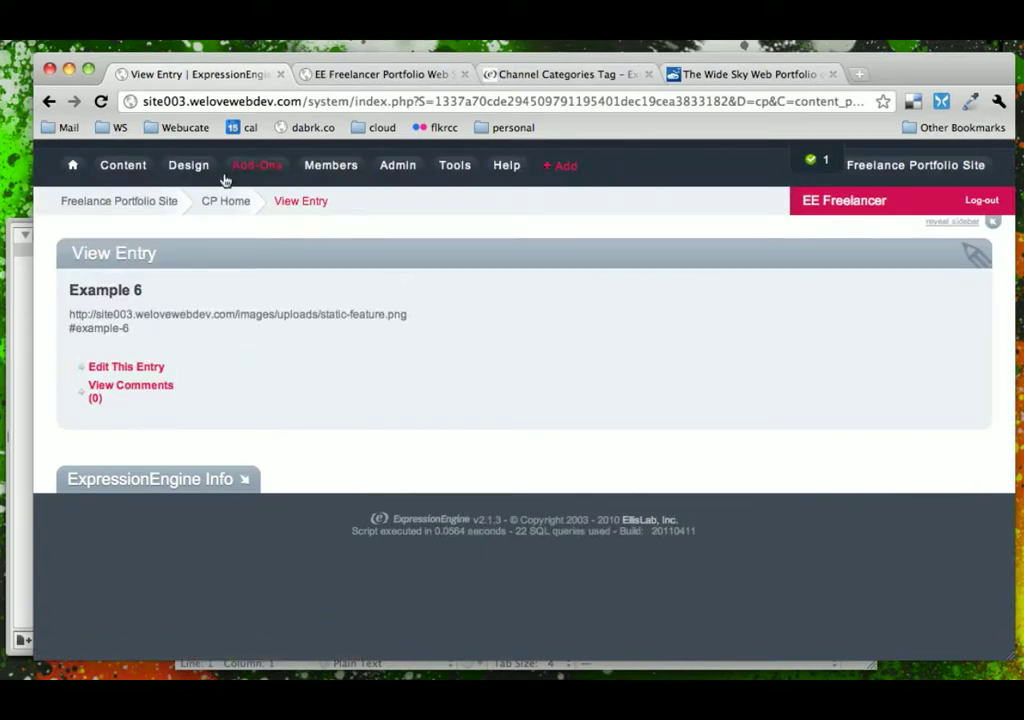
# Step: Open Content > Edit to list all channel entries, Example 1 through Example 6
pyautogui.moveTo(130, 168)
pyautogui.moveTo(142, 211)
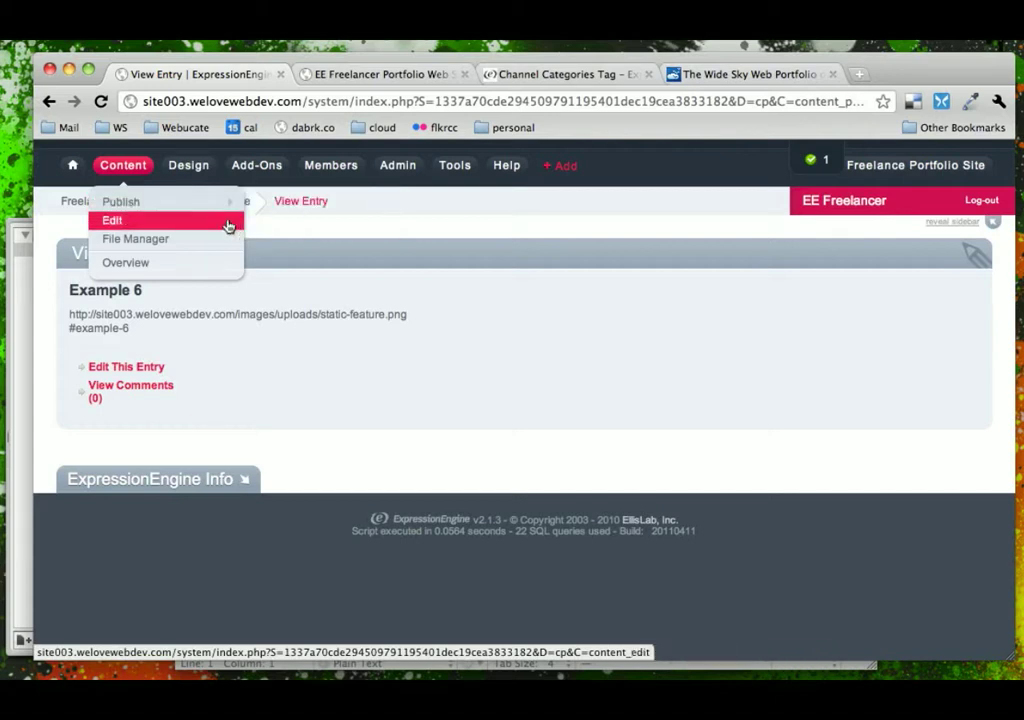
pyautogui.click(228, 225)
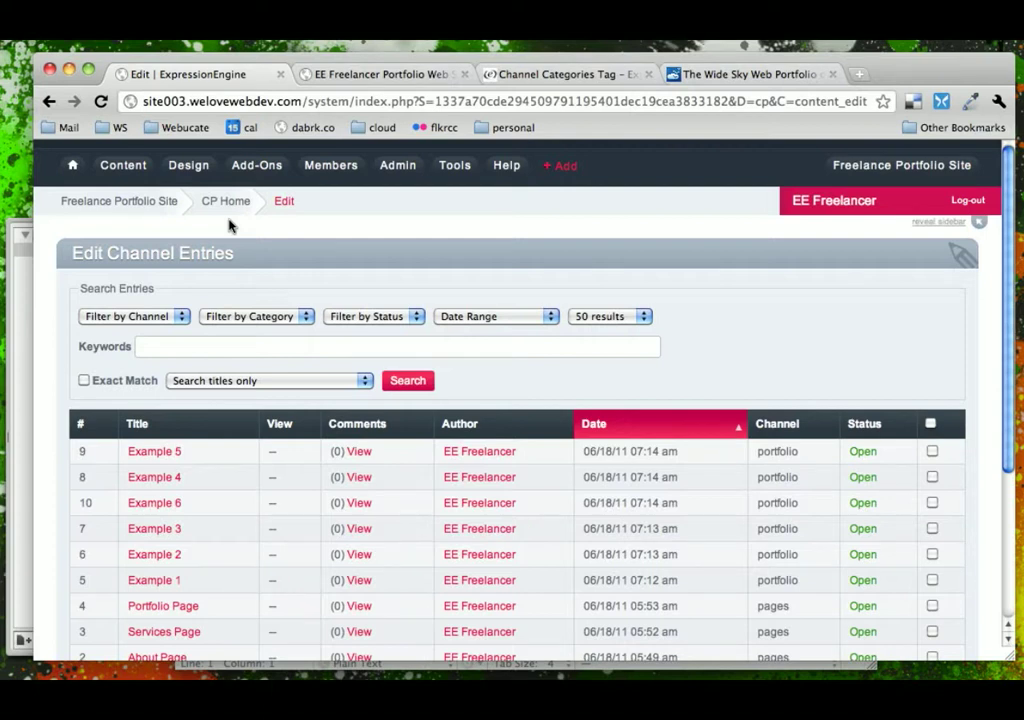
pyautogui.scroll(-4, 231, 253)
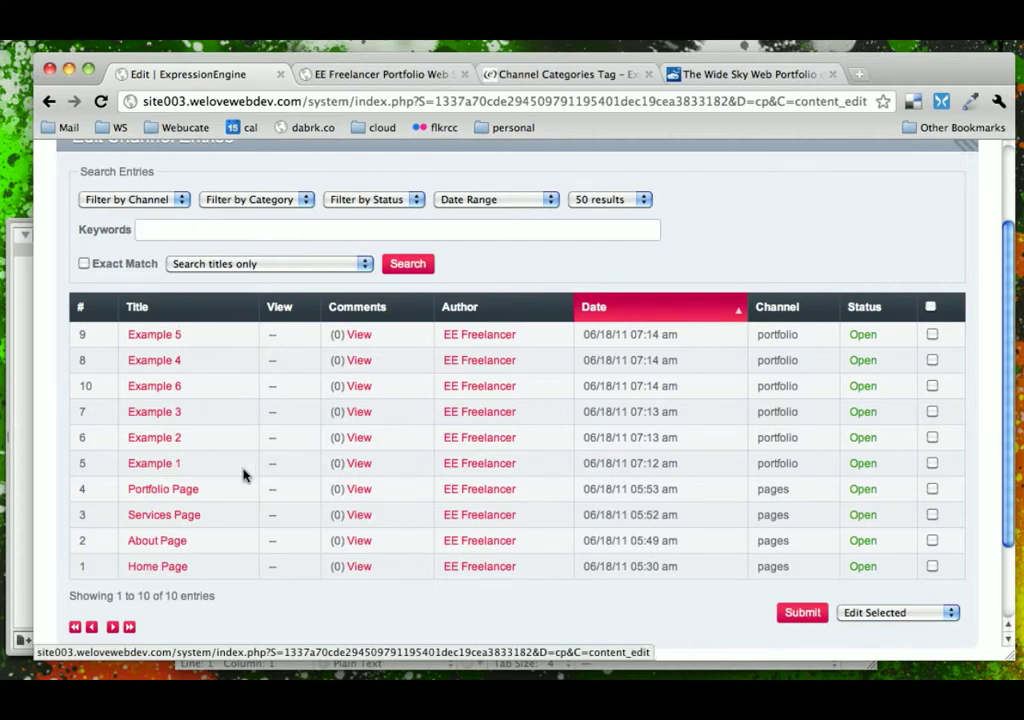
pyautogui.hotkey('ctrl', 't')
pyautogui.write('biul')
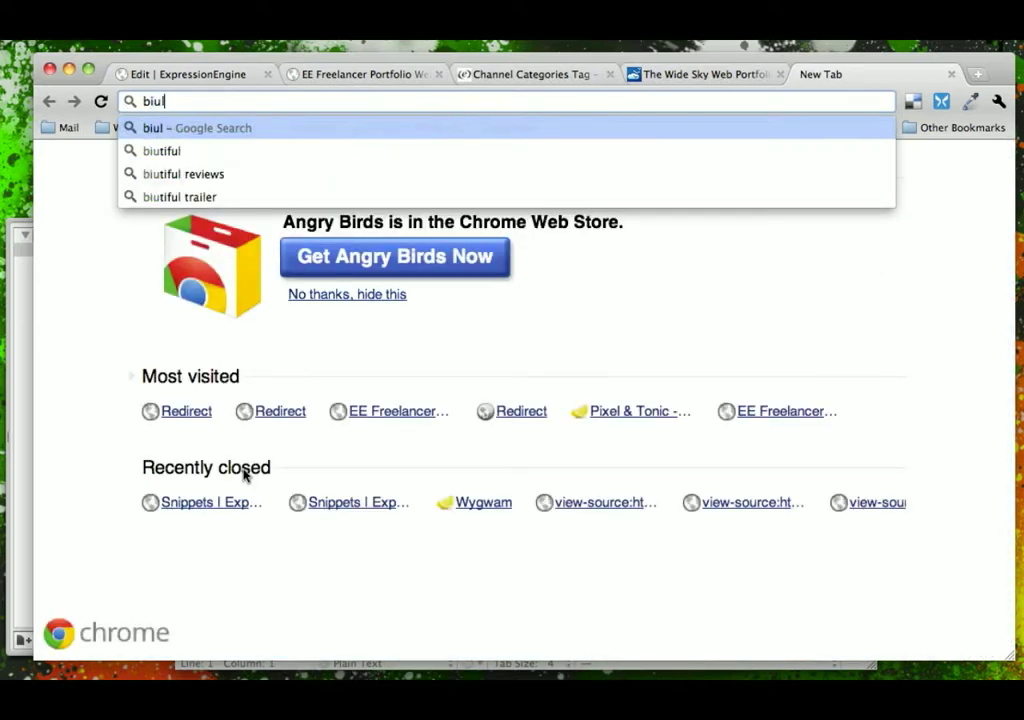
pyautogui.press('BackSpace')
pyautogui.press('BackSpace')
pyautogui.press('BackSpace')
pyautogui.write('uildwithstructure.com')
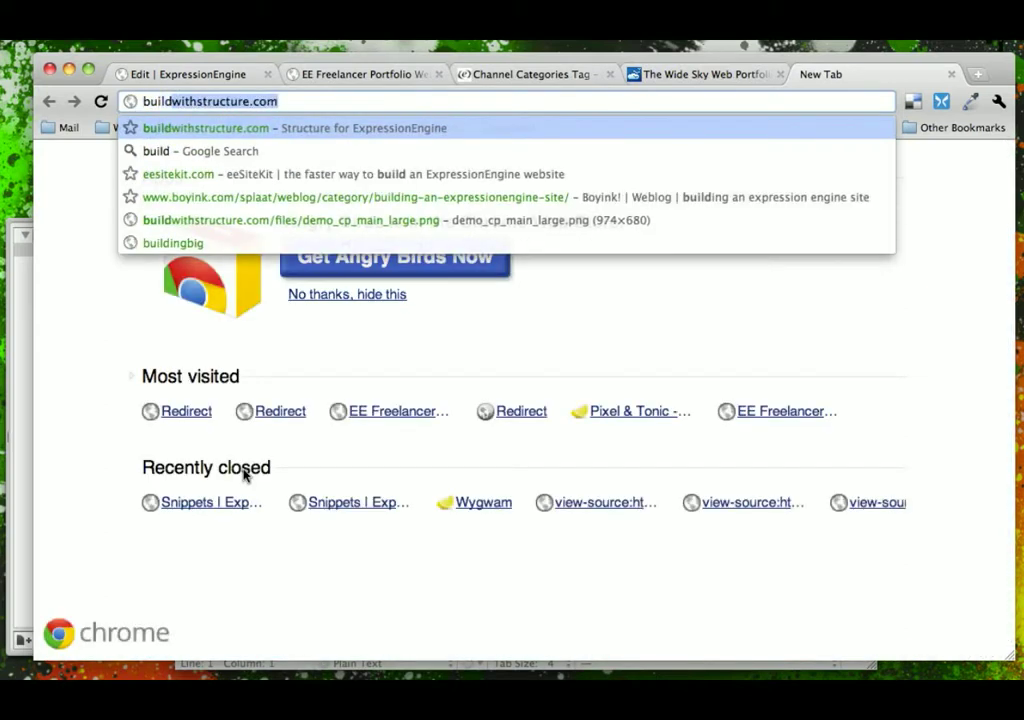
pyautogui.press('Return')
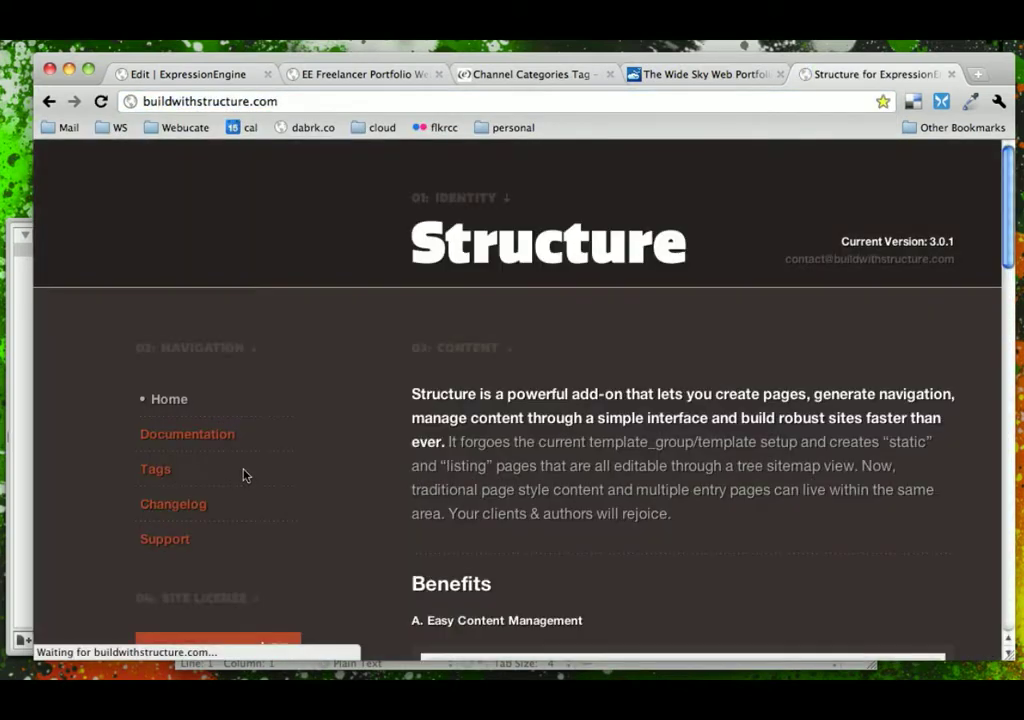
pyautogui.scroll(-5, 500, 497)
pyautogui.click(497, 497)
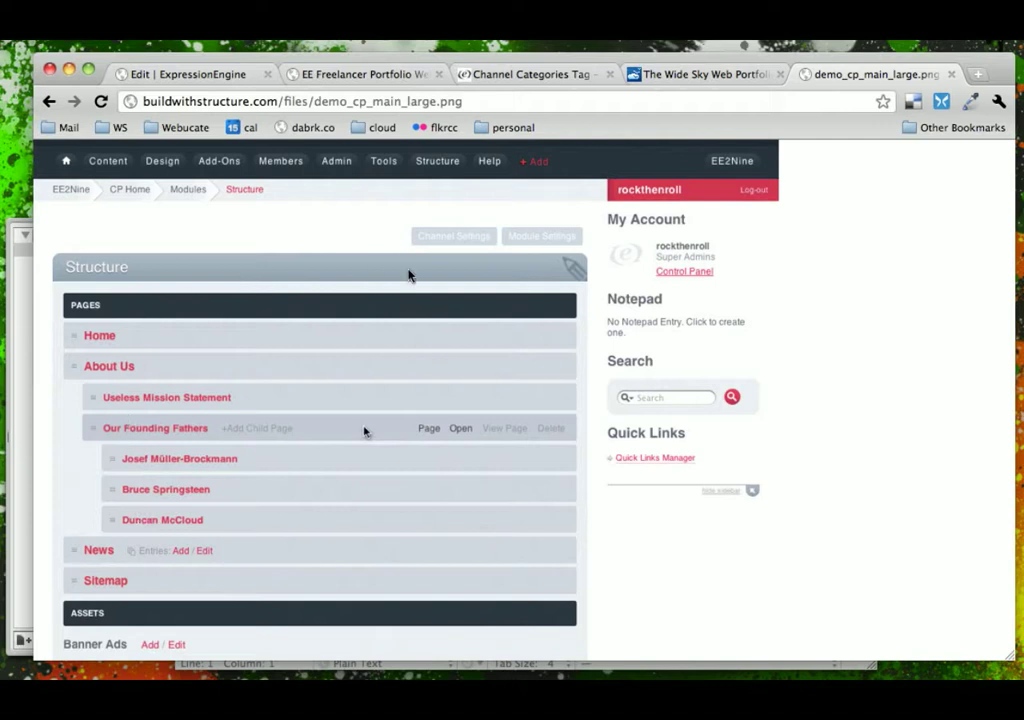
pyautogui.press('super+w')
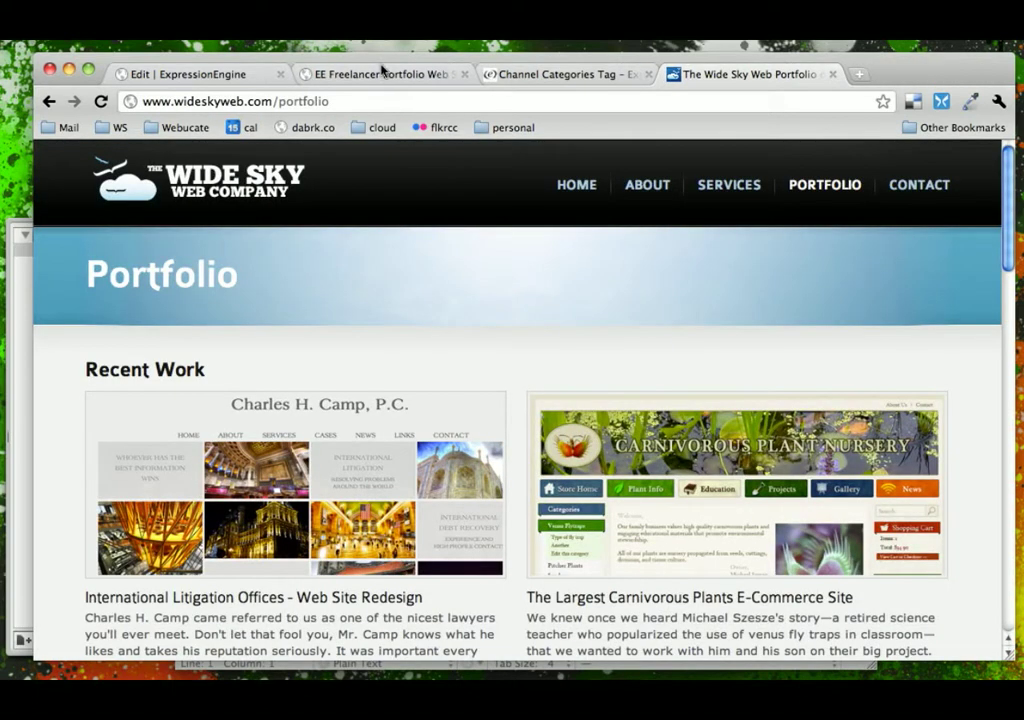
pyautogui.click(381, 70)
pyautogui.click(188, 70)
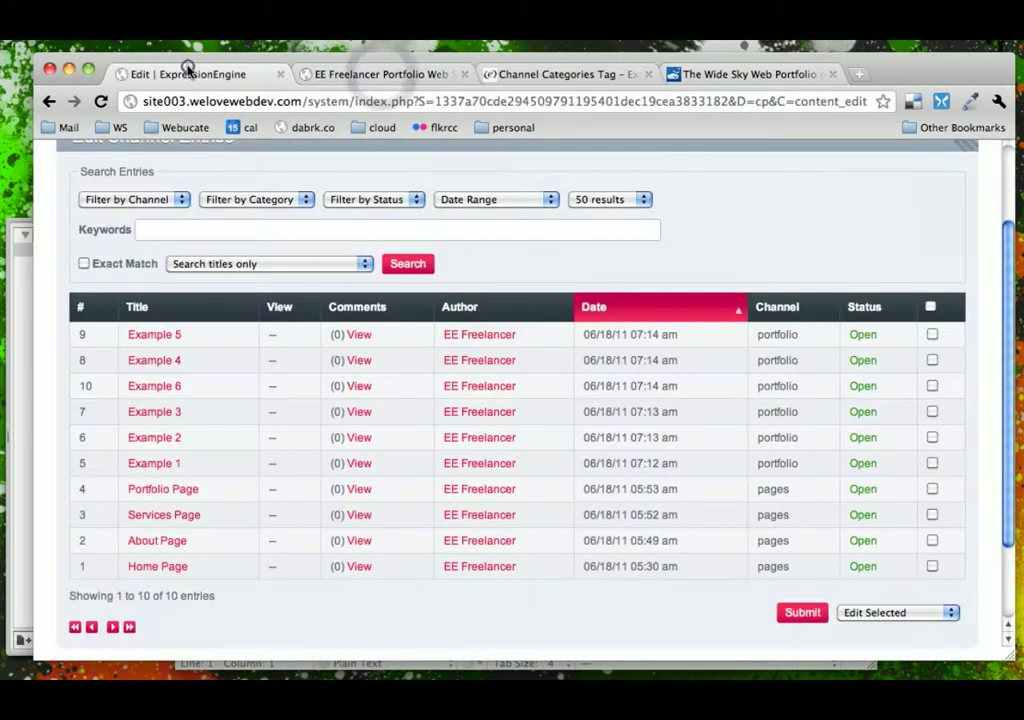
pyautogui.click(205, 234)
pyautogui.write('Hom')
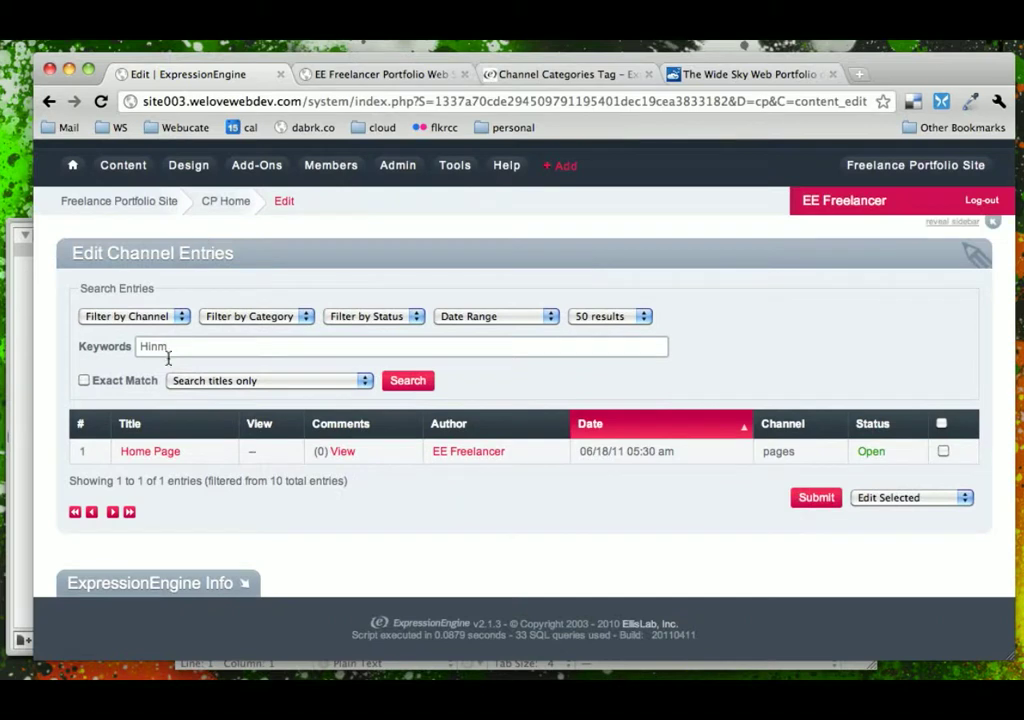
pyautogui.click(150, 346)
pyautogui.click(150, 346)
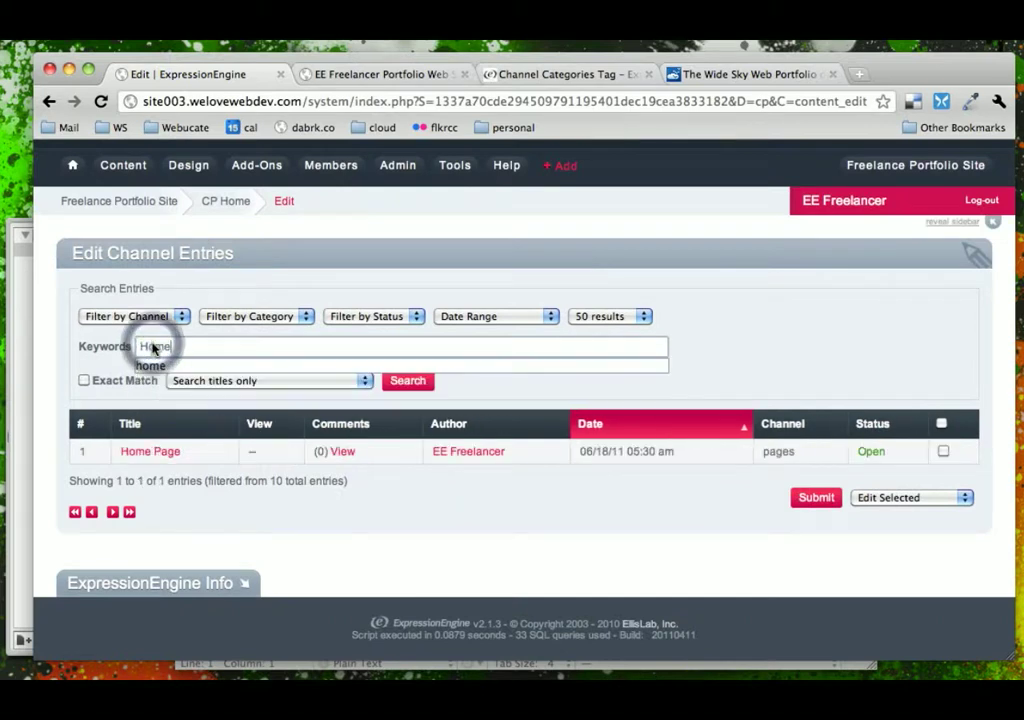
pyautogui.write('e')
pyautogui.doubleClick(153, 347)
pyautogui.write('About')
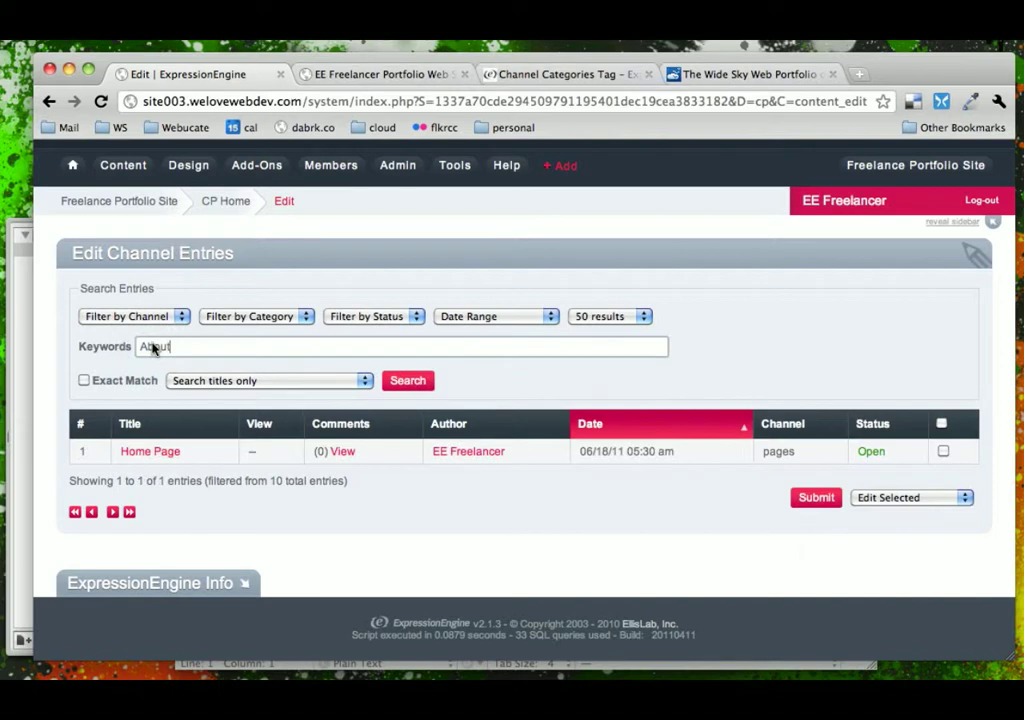
pyautogui.doubleClick(153, 347)
pyautogui.press('BackSpace')
pyautogui.click(113, 316)
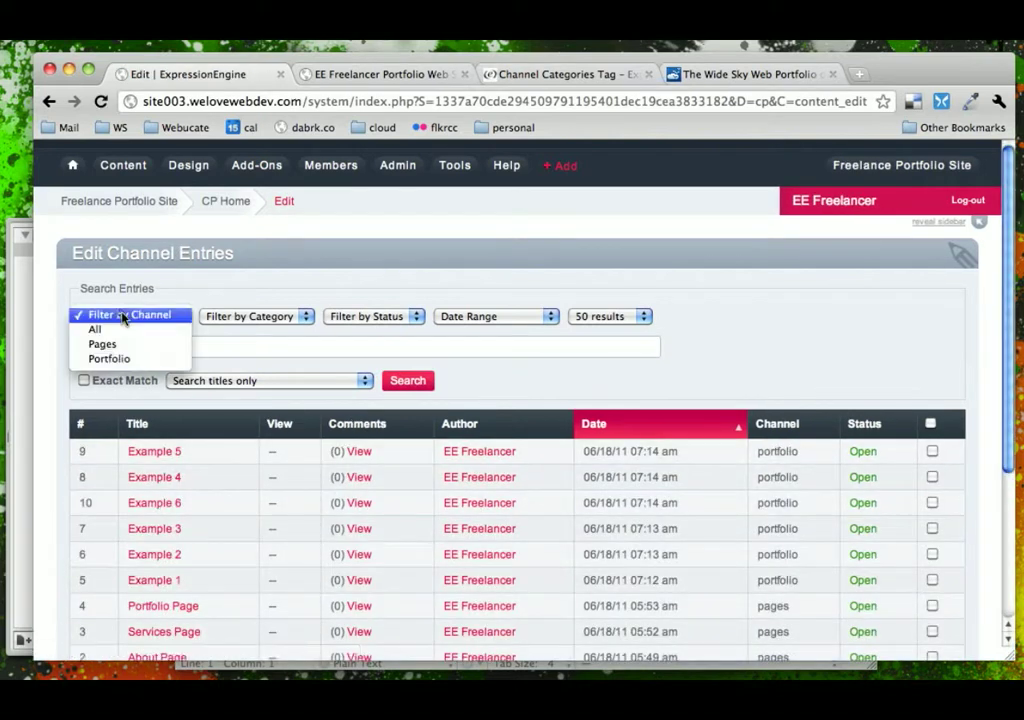
pyautogui.click(121, 345)
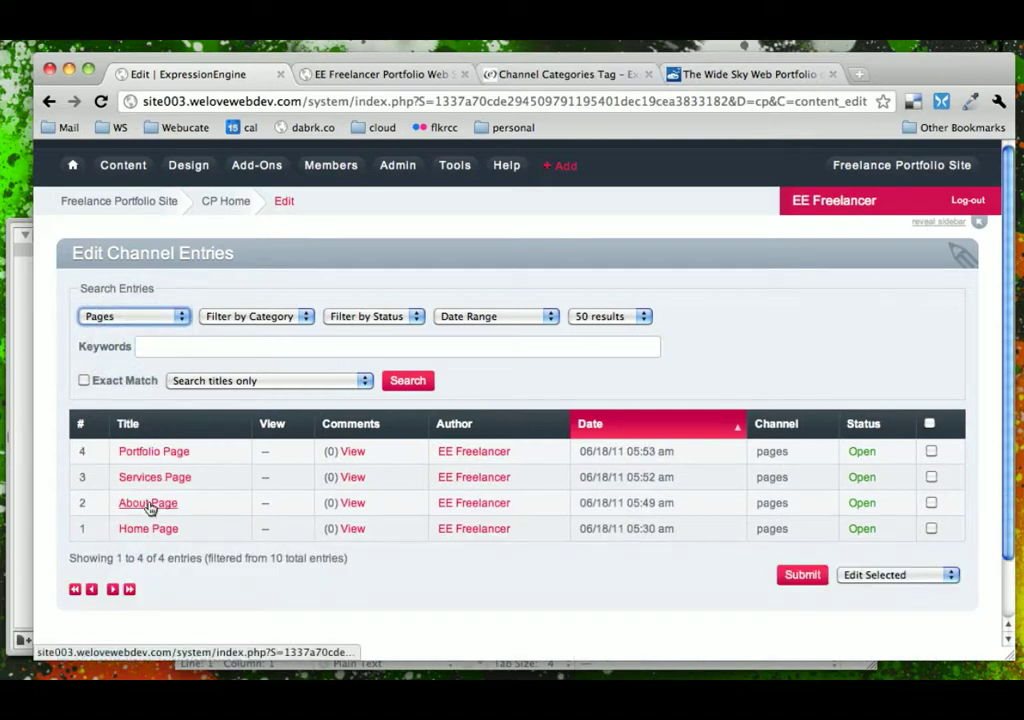
pyautogui.click(163, 317)
pyautogui.click(163, 287)
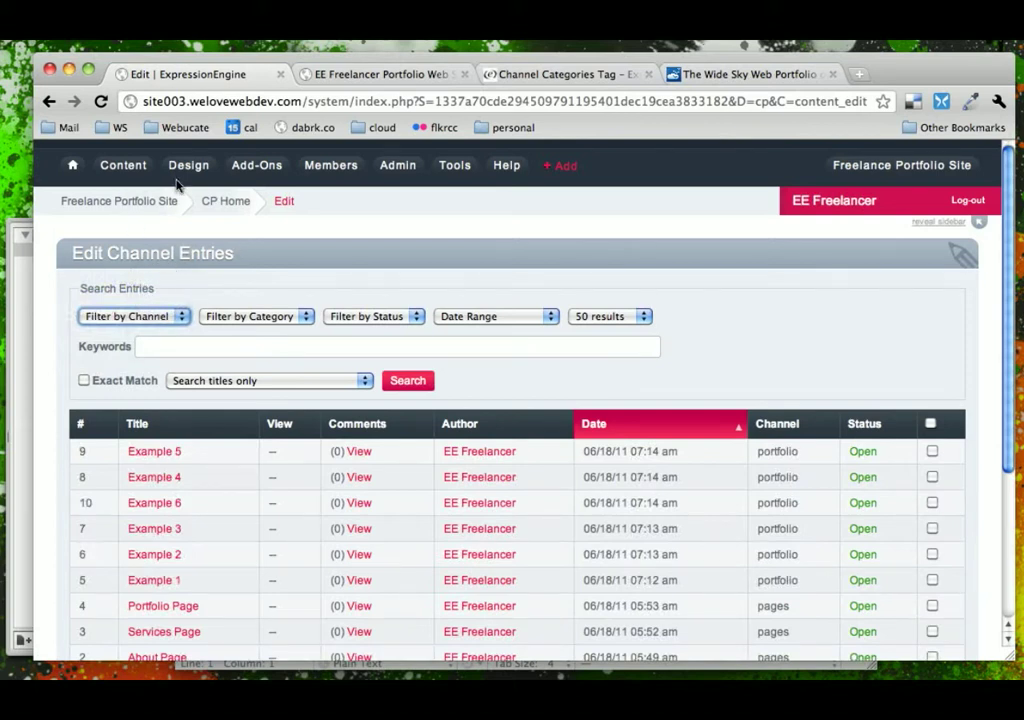
pyautogui.click(123, 317)
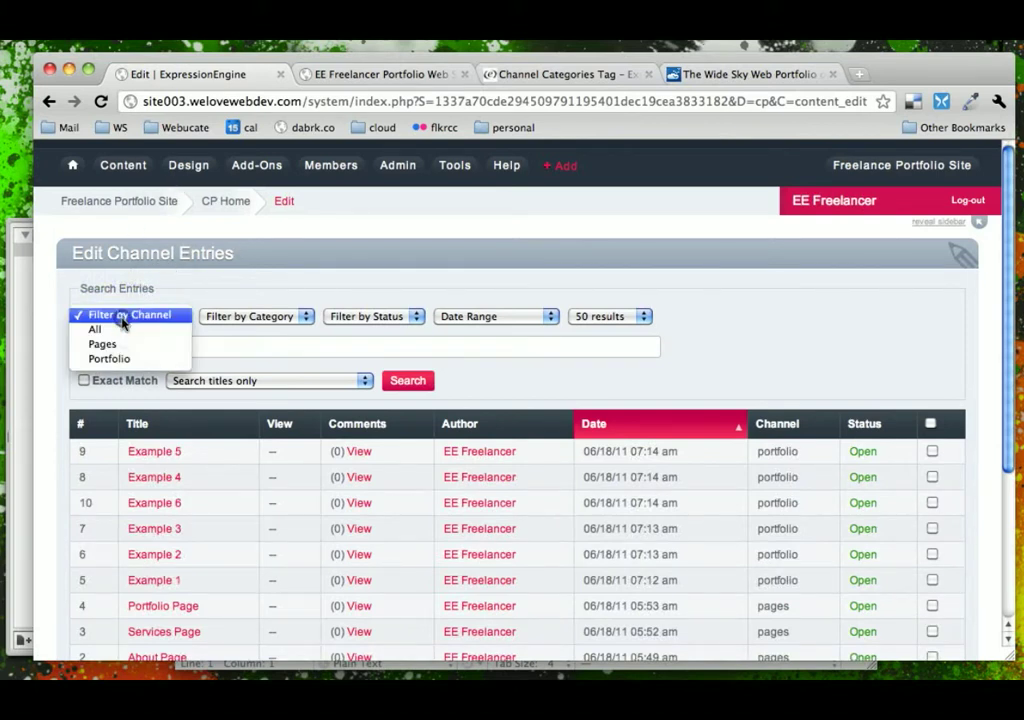
pyautogui.click(115, 330)
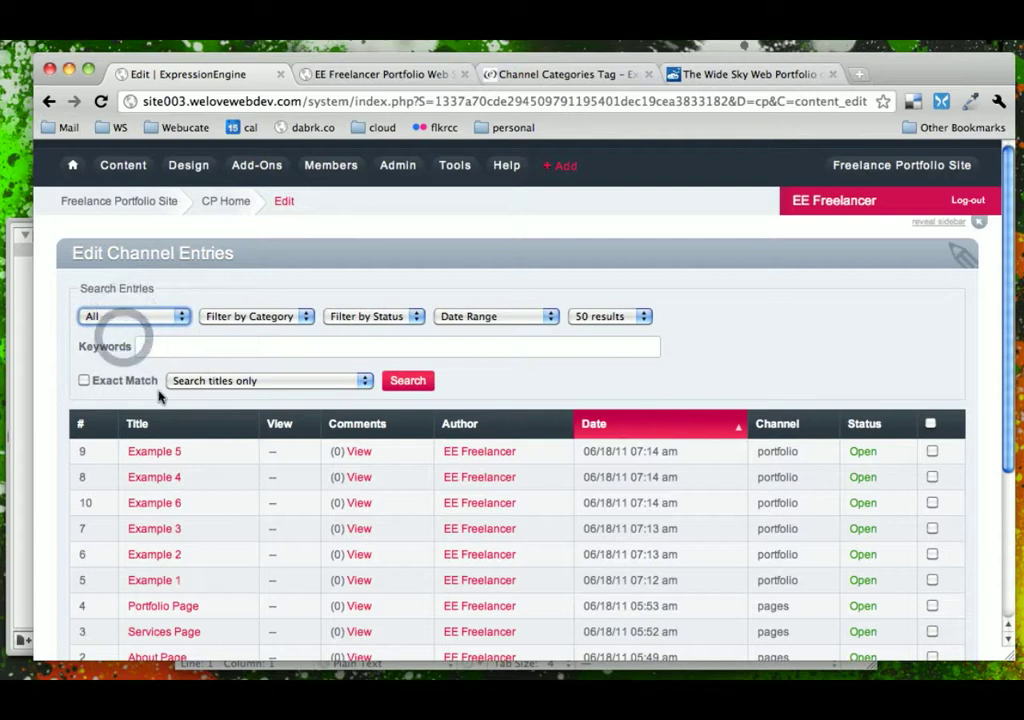
pyautogui.click(157, 318)
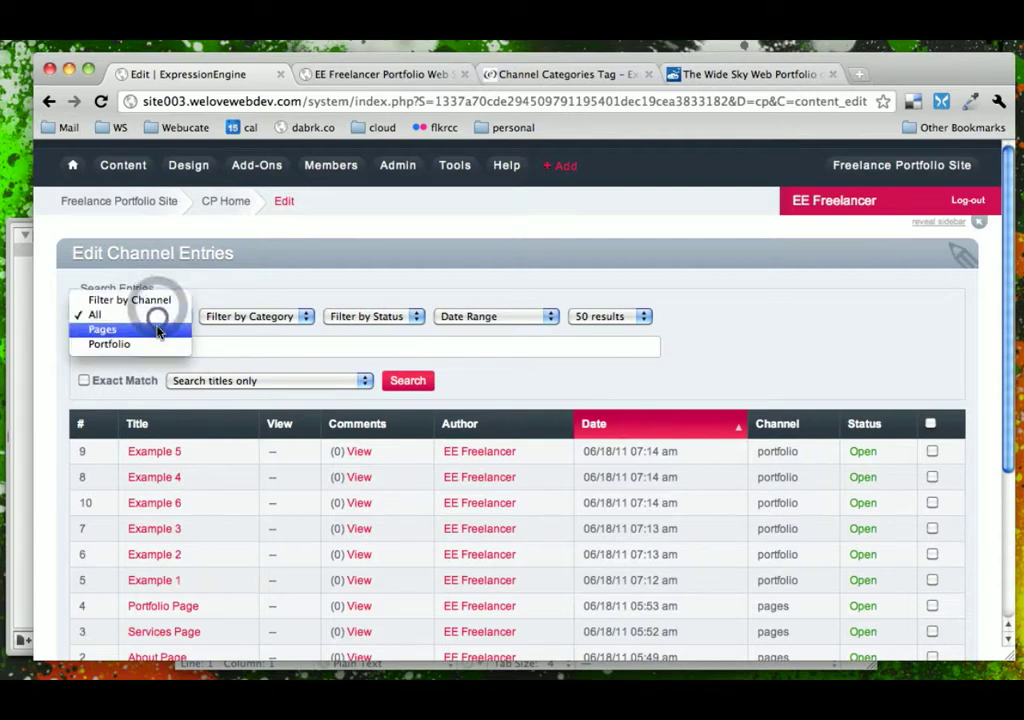
pyautogui.click(155, 328)
pyautogui.scroll(-2, 325, 437)
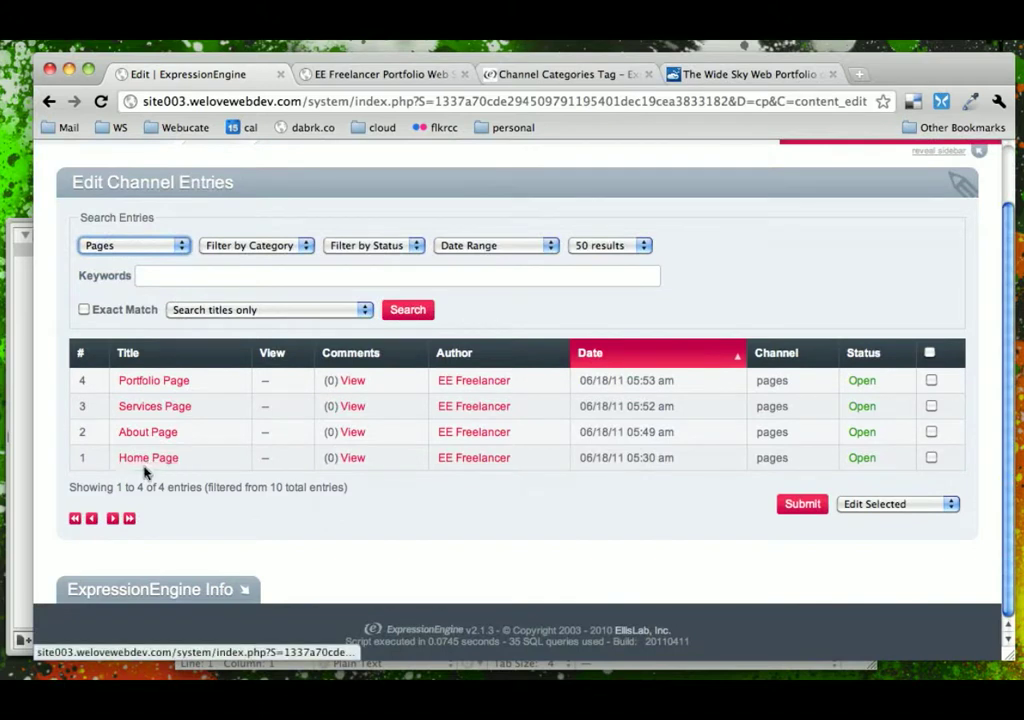
pyautogui.scroll(2, 323, 534)
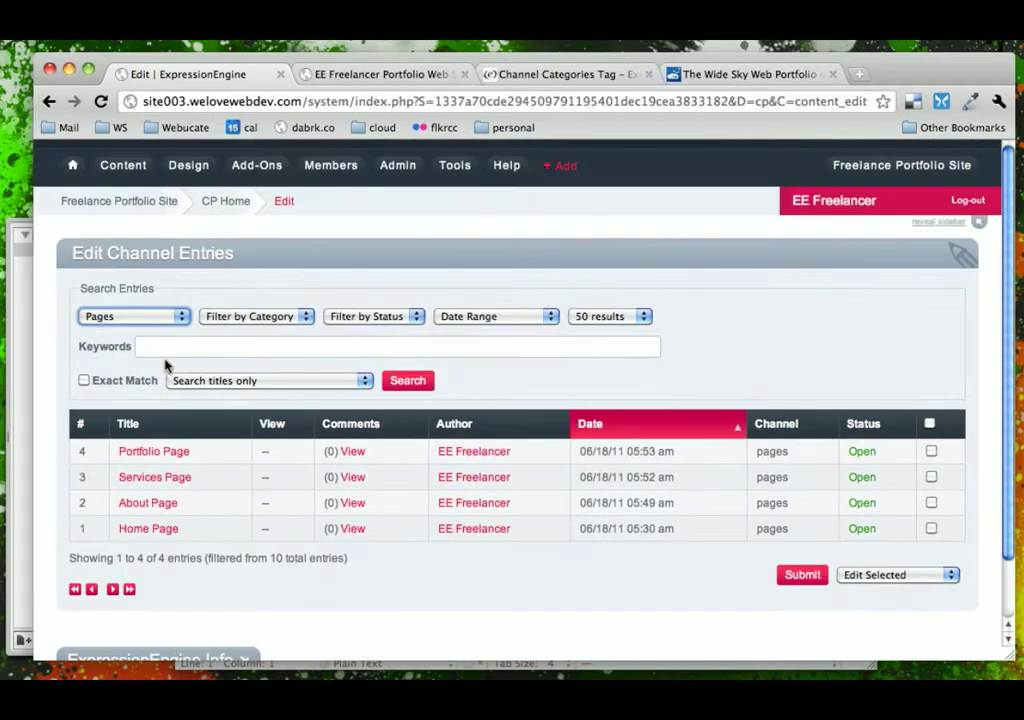
pyautogui.click(155, 316)
pyautogui.click(152, 300)
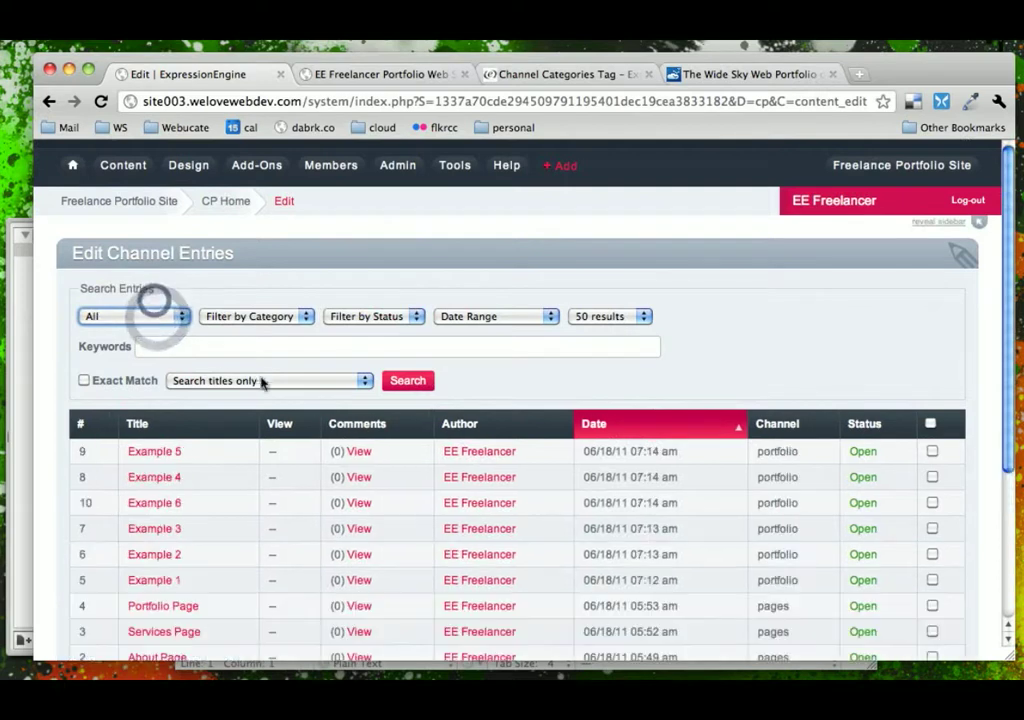
pyautogui.scroll(-2, 290, 505)
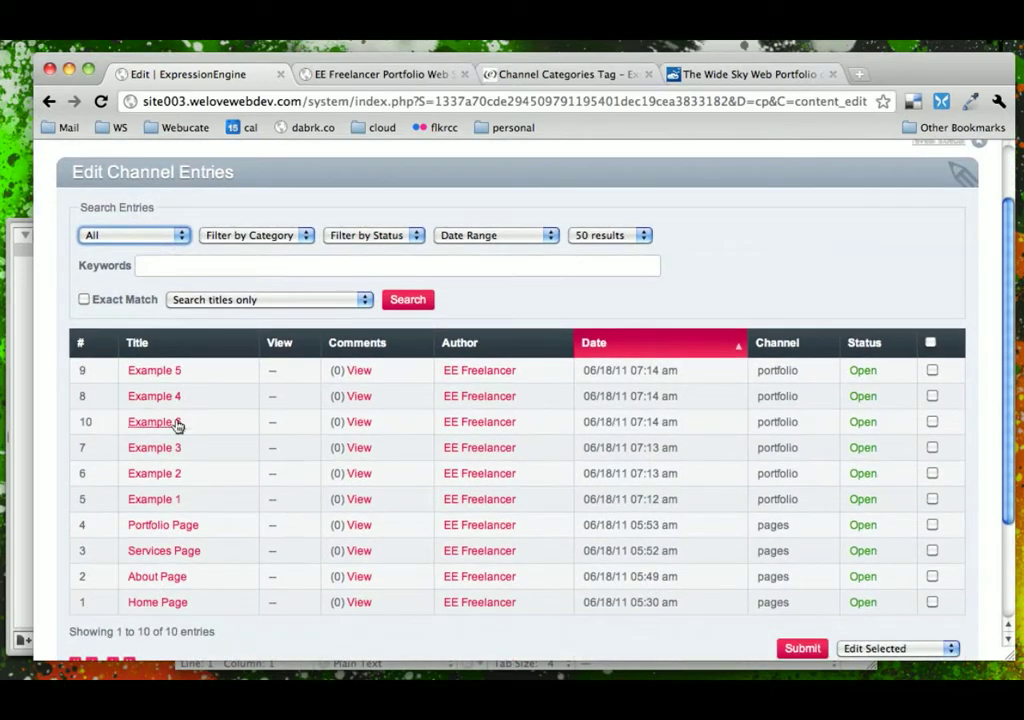
pyautogui.scroll(2, 279, 592)
pyautogui.scroll(-5, 279, 592)
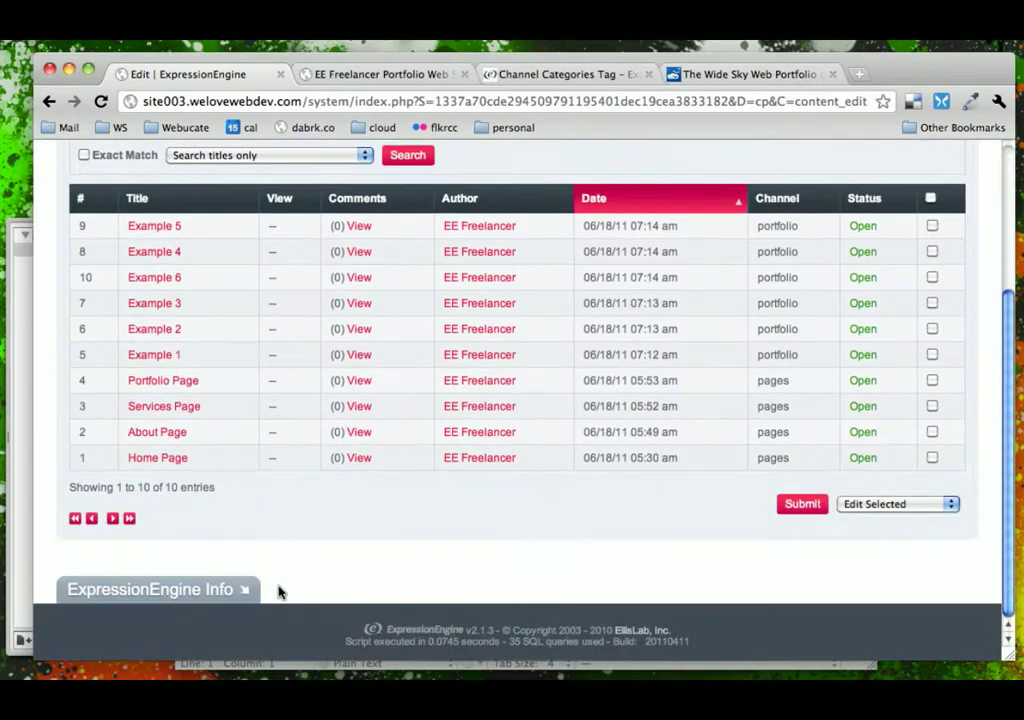
pyautogui.scroll(5, 279, 592)
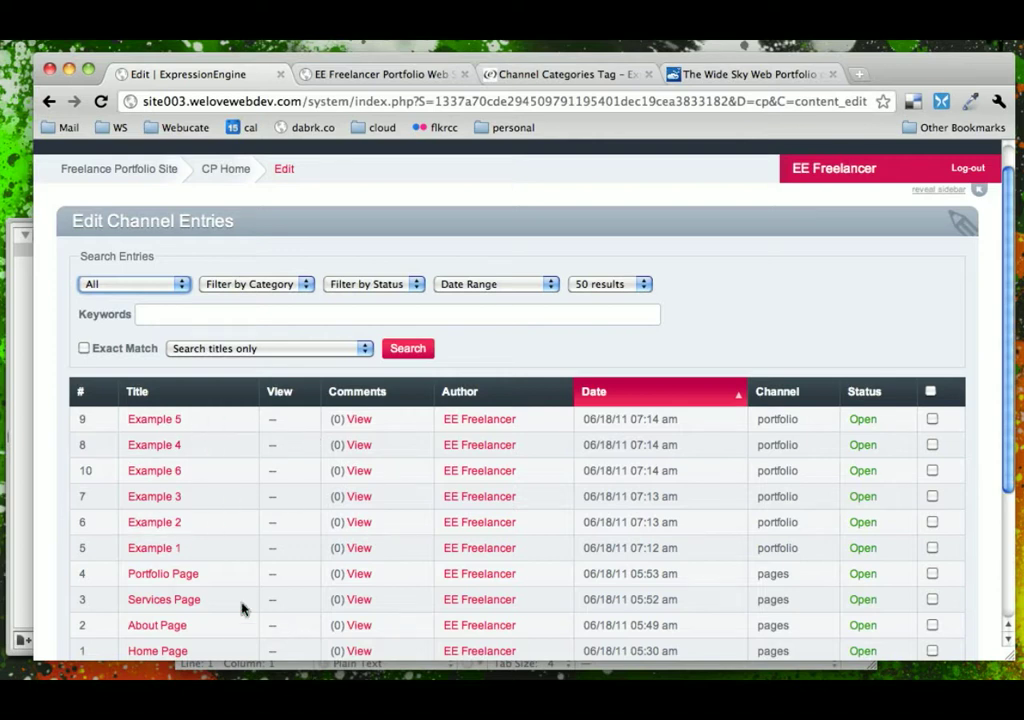
# Step: Switch to the EE Freelancer Portfolio tab showing Example One through Example Six
pyautogui.scroll(-3, 241, 609)
pyautogui.scroll(4, 241, 609)
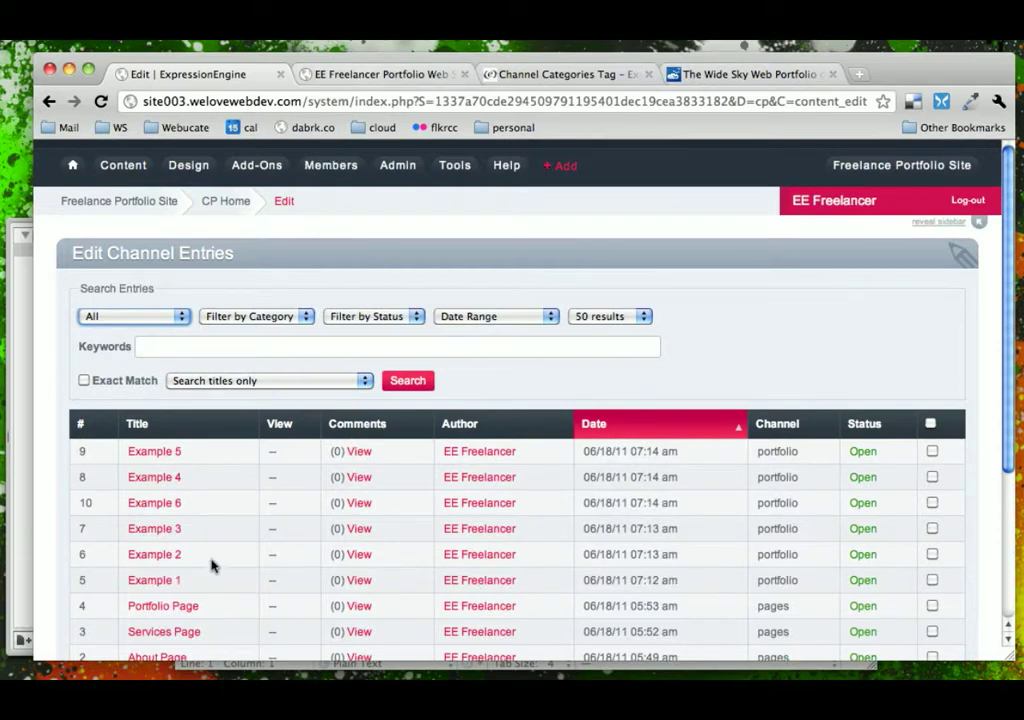
pyautogui.click(342, 72)
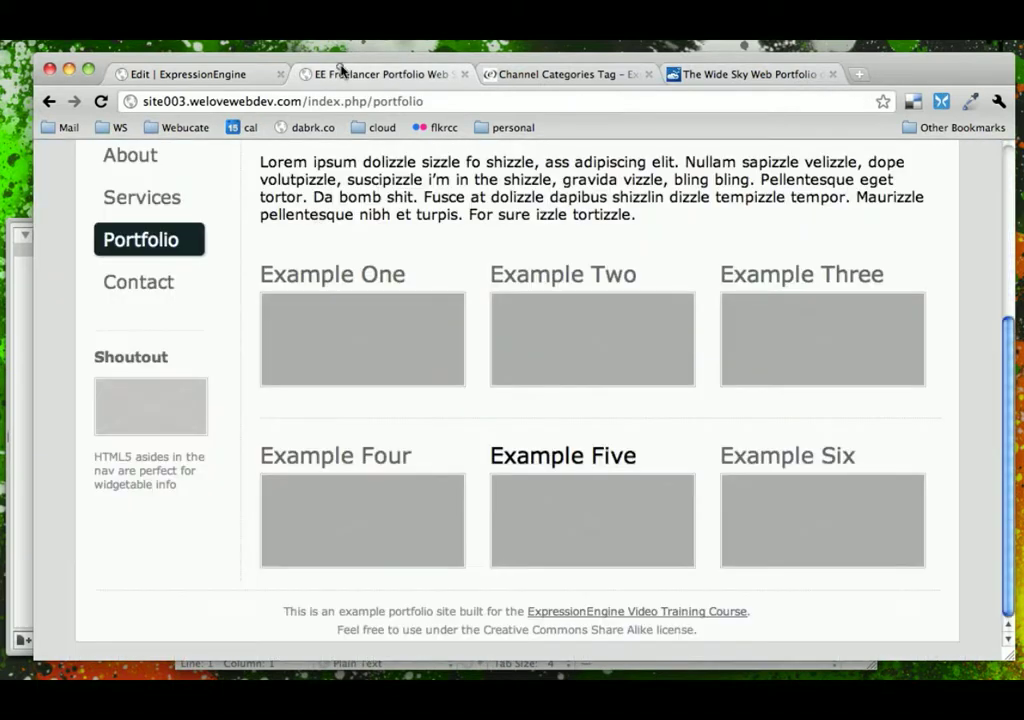